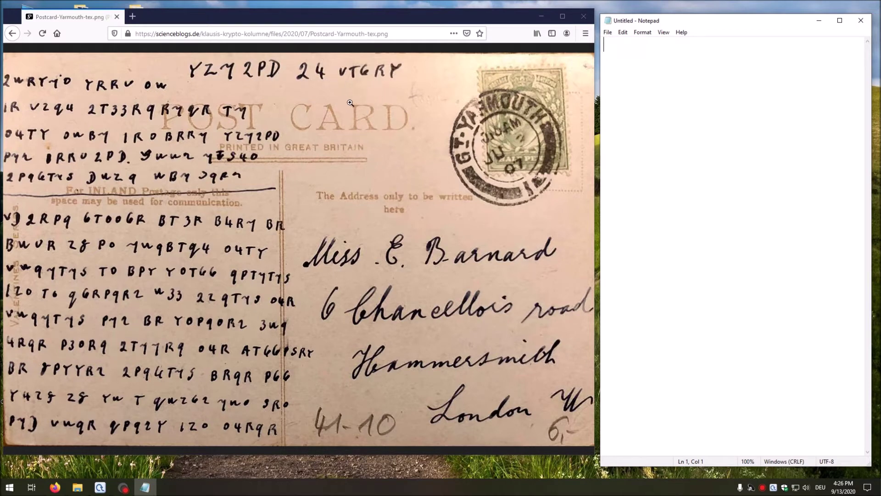
Step: Transcribe the postcard's encrypted heading "YZ12PD 24 VT6RY", leave a blank line, and add the first line "2WRY1O YRRV OW"
type("YZ12PD 24 VT6RY")
key("Return")
key("Return")
type("2WRY1O YRRV OW")
key("Return")
Step: Transcribe the next two ciphertext lines, "IR V2Q4 2T33RQR1QR TM" and "04TY OWB1 IROBRR1 Y212PD"
type("IR V2Q4 2T33RQR1RQR TM")
key("Return")
type("04TY OWB1 IROBRR1 Y212PD")
key("Return")
Step: Transcribe "P1N BRRO2PD. 9WWN 1?S4O" and "2PQ6TMS DUZQ WB1 3QRN" as the last lines above the postcard's divider, followed by a blank line
type("P1N BRRO")
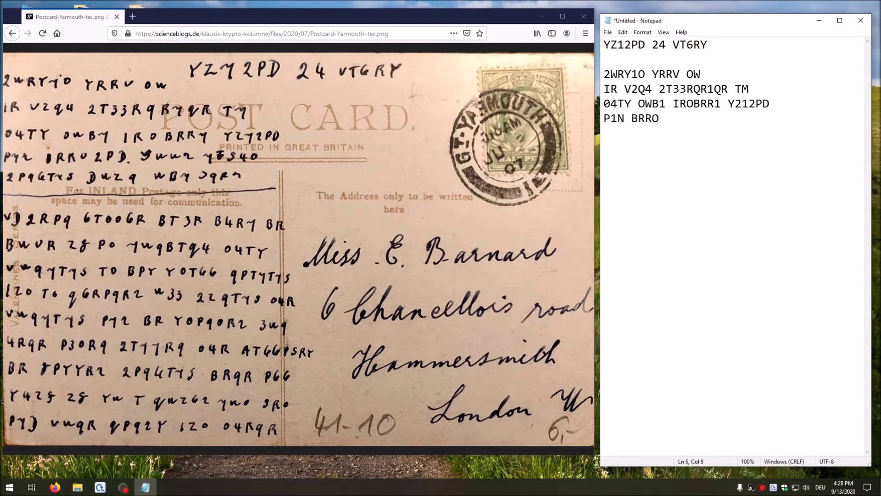
type("2PD. 9WWN 1?S4O")
key("Return")
type("2PQ6TMS DUZQ WB1 3QRN")
key("Return")
key("Return")
Step: Transcribe the first two lines below the divider, "VD 2RPQ 6TOO6R BT3R B4R1 BR" and "BWUR ZG PO 1WQBTQ4 O4TY"
type("VD 2RPQ 6TOO6R ")
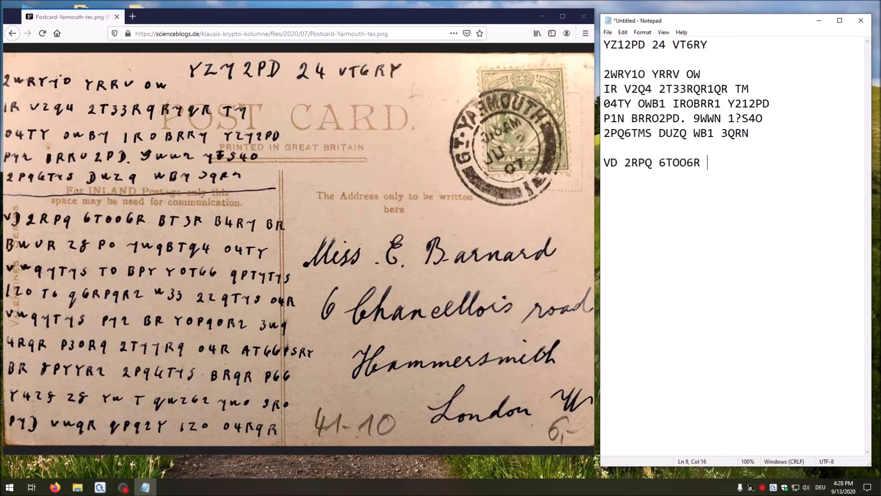
type("BT3R B4R1 BR")
key("Return")
type("BWUR ZG PO 1WQBTQ4 O4TY")
key("Return")
Step: Transcribe the lines "VWQ1T1S TO BPY YOT66 QPT1T1S" and "IZO TO Q6RPQR2 W33 2ZQT1S O4R"
type("VWQ1T1S TO BPY YOT")
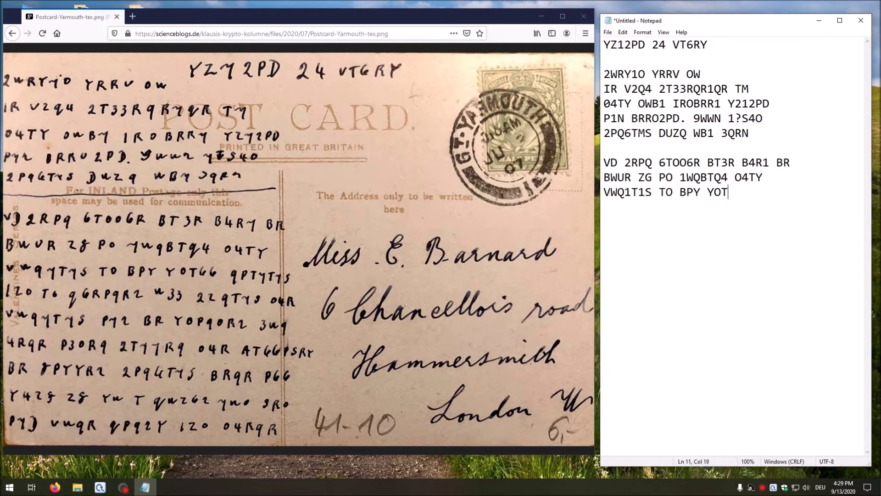
type("66 QPT1T1S")
key("Return")
type("IZO TO Q6RPQR2 W33 2ZQT1S O$R")
key("Return")
Step: Transcribe the lines "VWQ1T1S P12 BR YOP9OR2 3WQ" and "4RQR P3ORQ 2T11RQ O4R AT66PSRY"
type("VWQ1")
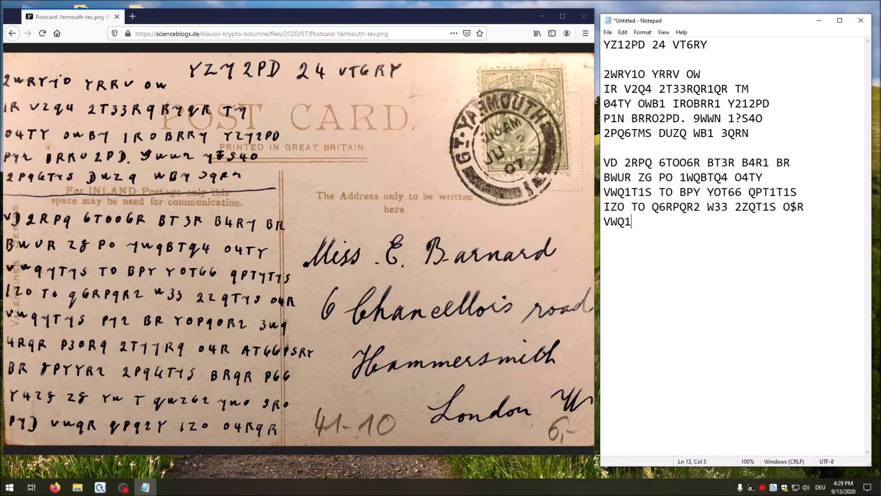
type("T1S P12 BR YOP9OR2 3WQ")
key("Return")
type("4RQR P3ORQ 2T11RQ O4R")
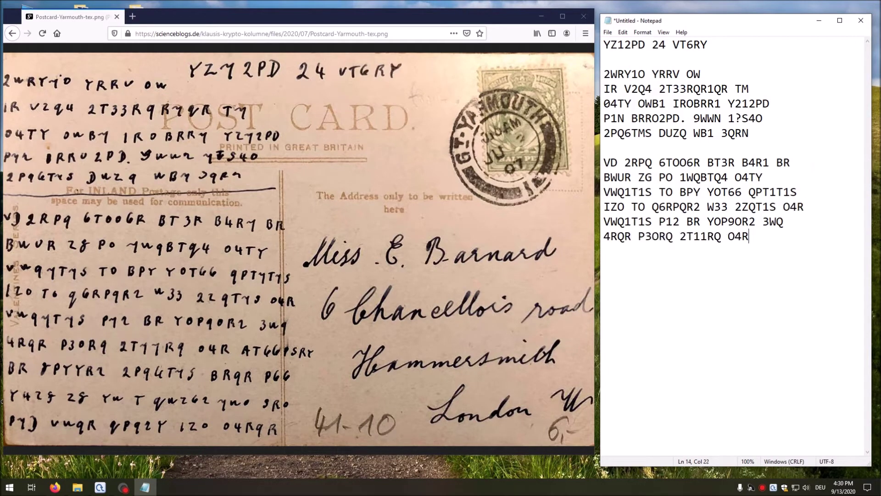
type("AT66PSRY")
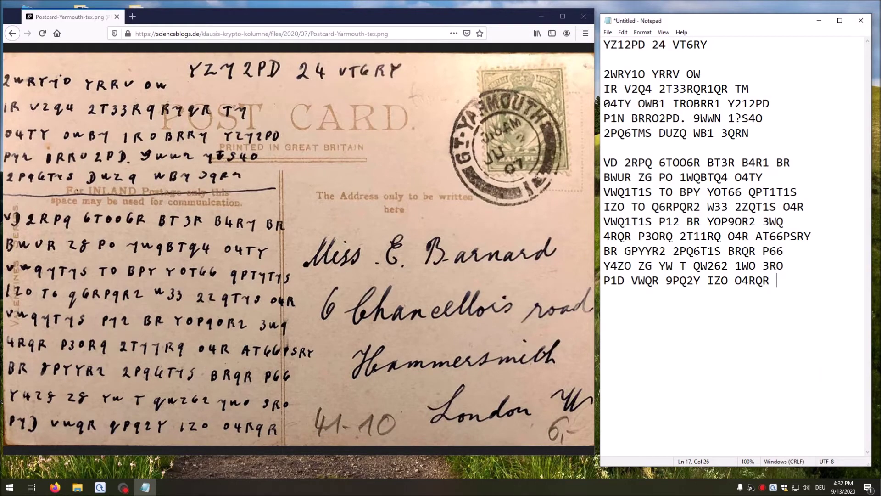
Step: Copy the entire transcribed ciphertext and switch to CrypTool 2
key("ctrl+a")
key("ctrl+c")
left_click(100, 487)
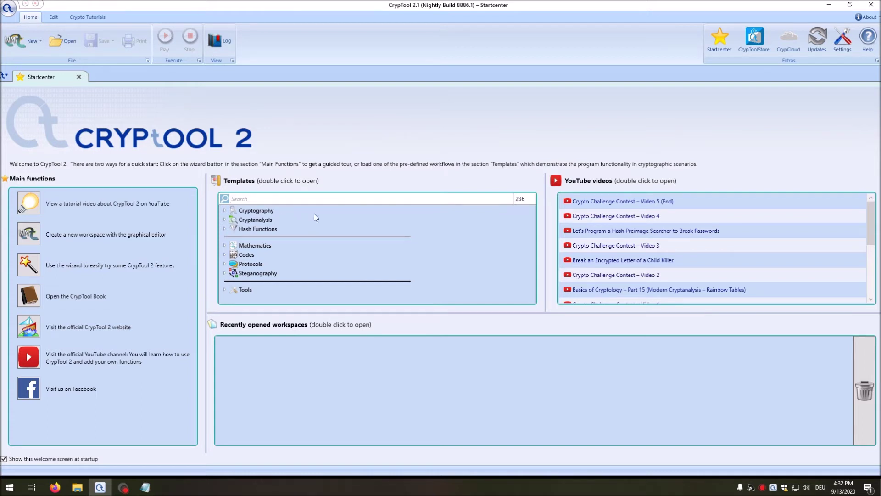
Step: Search the templates for "freque", open Friedman Test for Classical Ciphers, and remove its description note
type("freque")
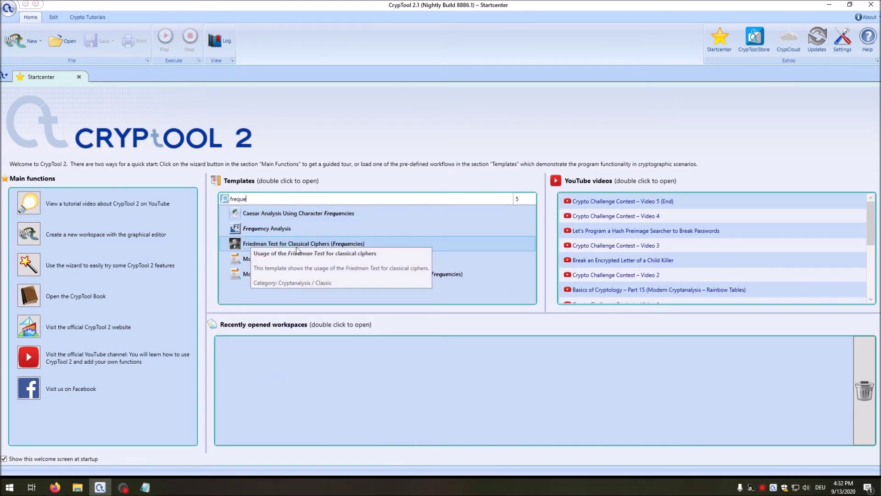
double_click(347, 244)
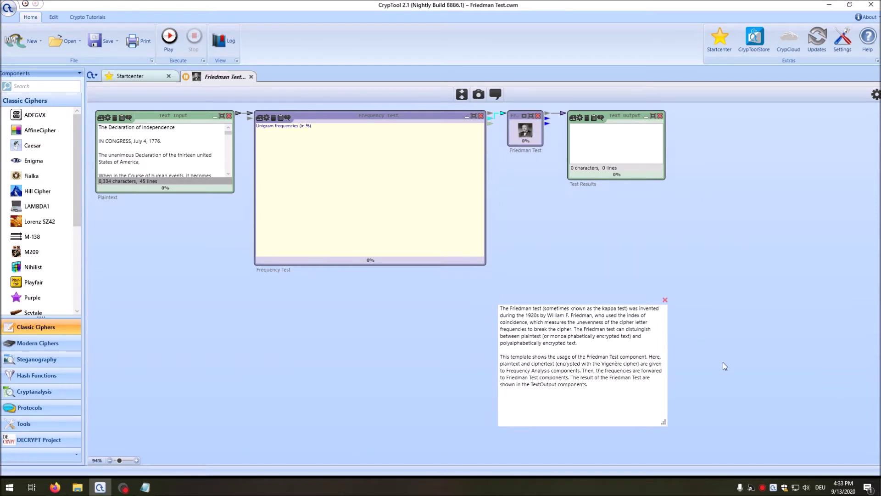
left_click(665, 300)
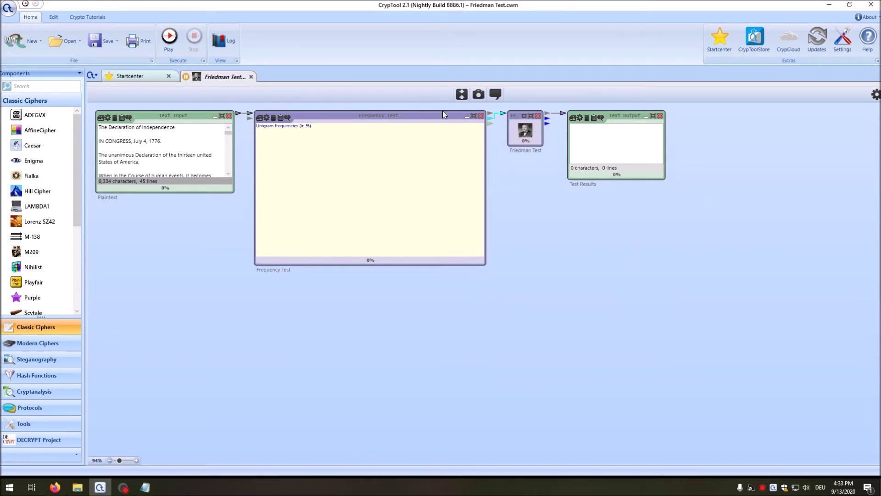
left_click(462, 94)
Step: Replace the sample text in the text input with the copied ciphertext and caption the enlarged component "Ciphertext"
left_click(193, 191)
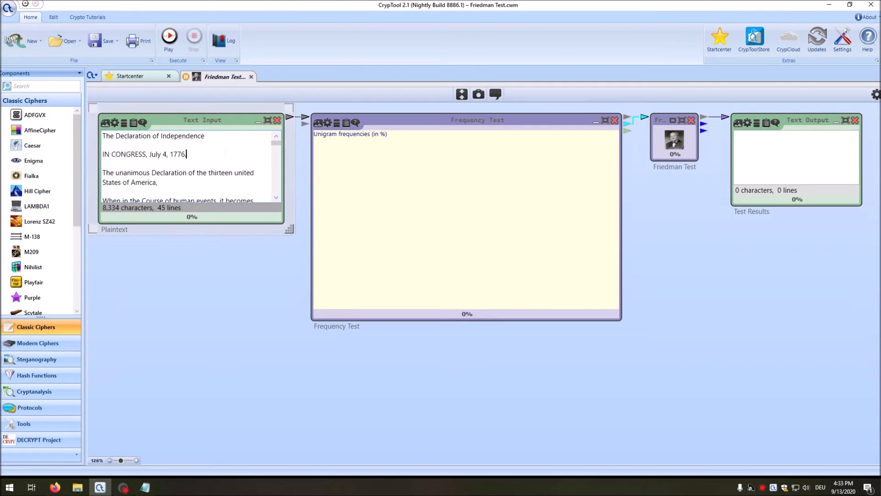
key("ctrl+a")
key("ctrl+v")
left_click_drag(289, 228, 293, 353)
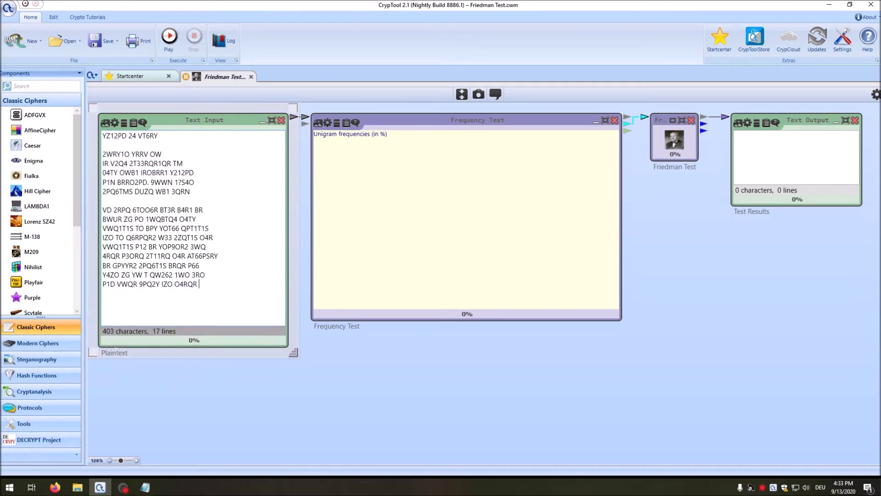
type("Ciphertext")
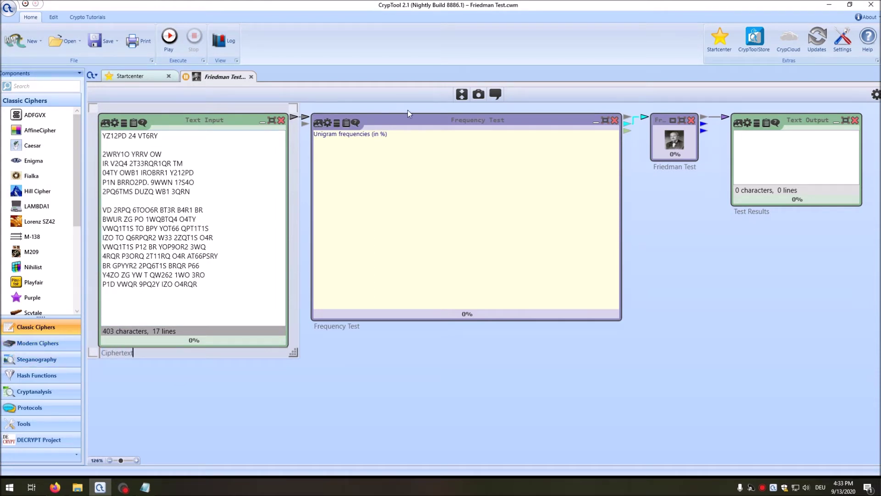
Step: Set the Frequency Test's handling of unknown characters to Count and run the workspace
left_click(446, 123)
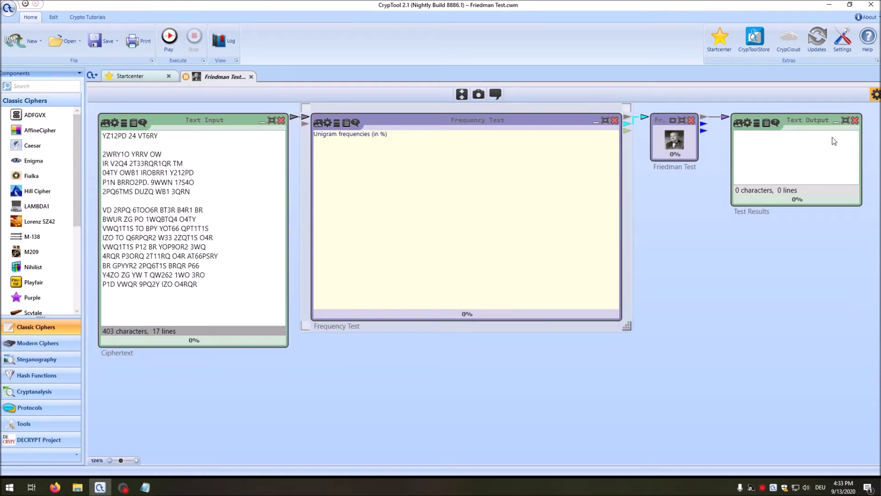
left_click(876, 94)
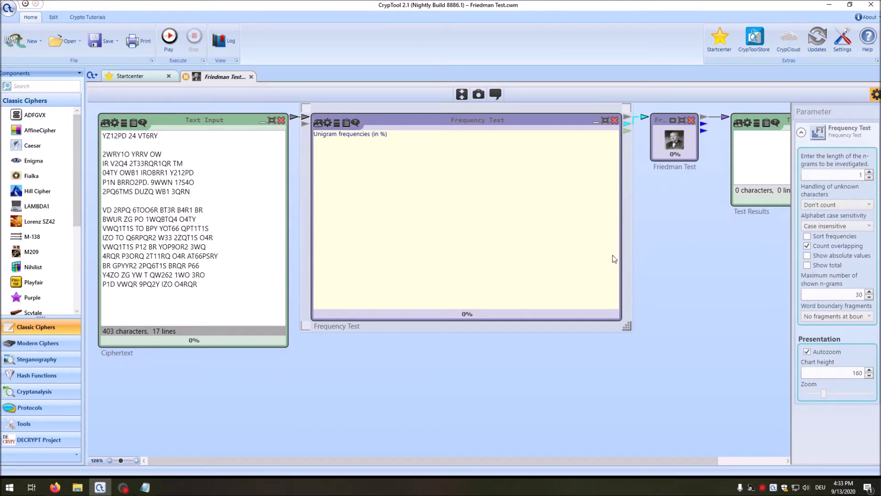
left_click(842, 205)
left_click(830, 226)
left_click(169, 37)
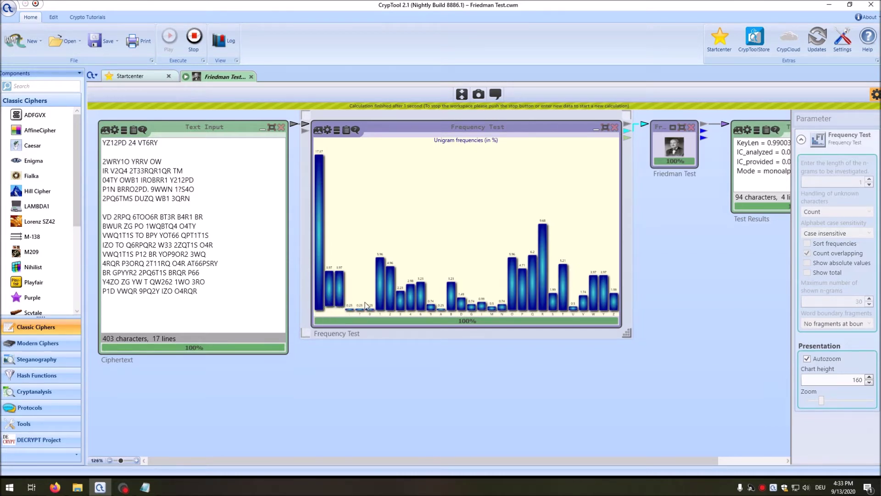
Step: Examine the enlarged unigram frequency chart and the Friedman Test's mode and index of coincidence results
double_click(466, 131)
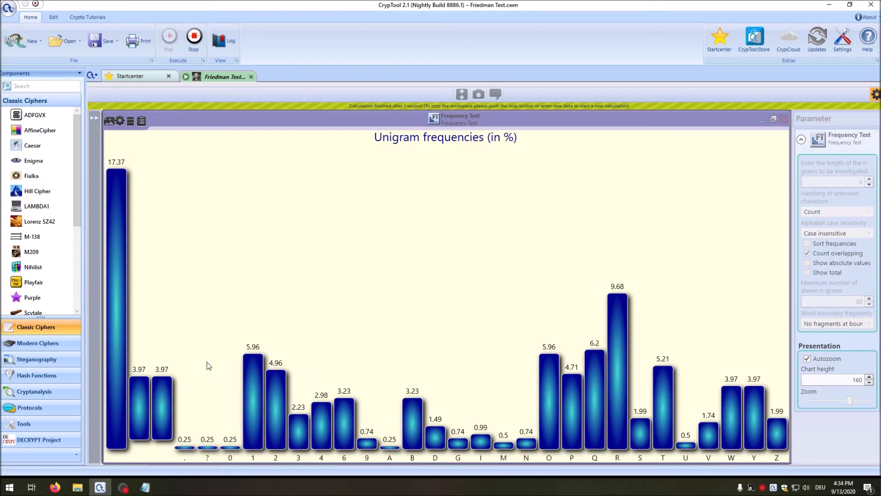
left_click(773, 119)
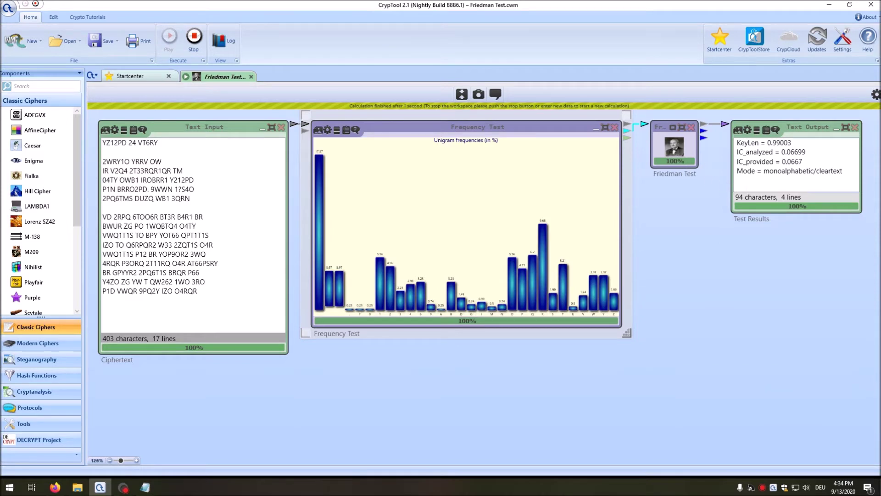
left_click_drag(736, 171, 842, 172)
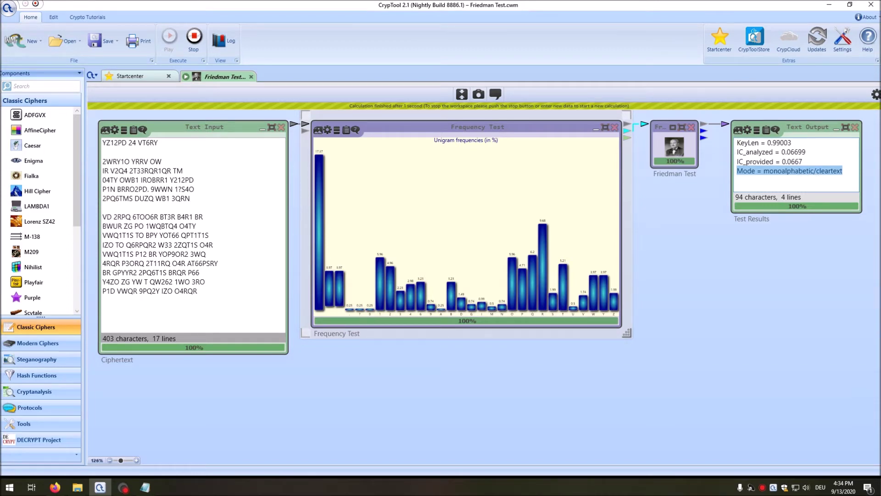
left_click_drag(736, 152, 806, 152)
key("shift+Down")
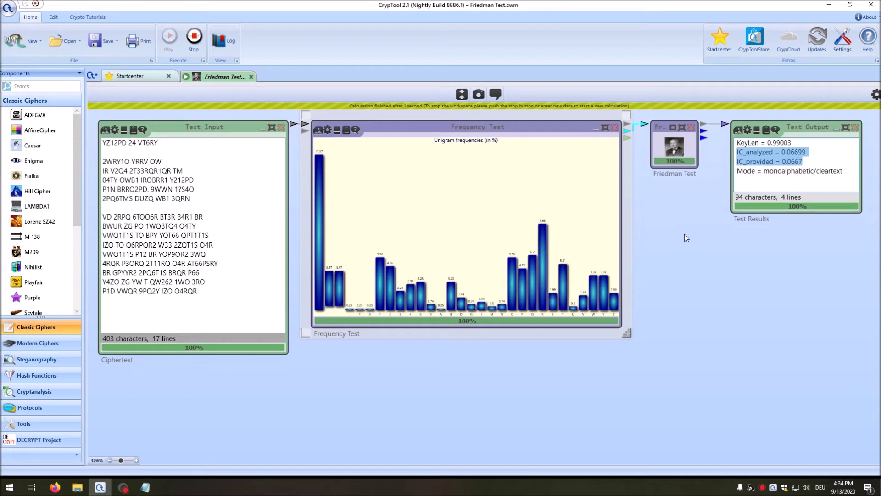
left_click(784, 181)
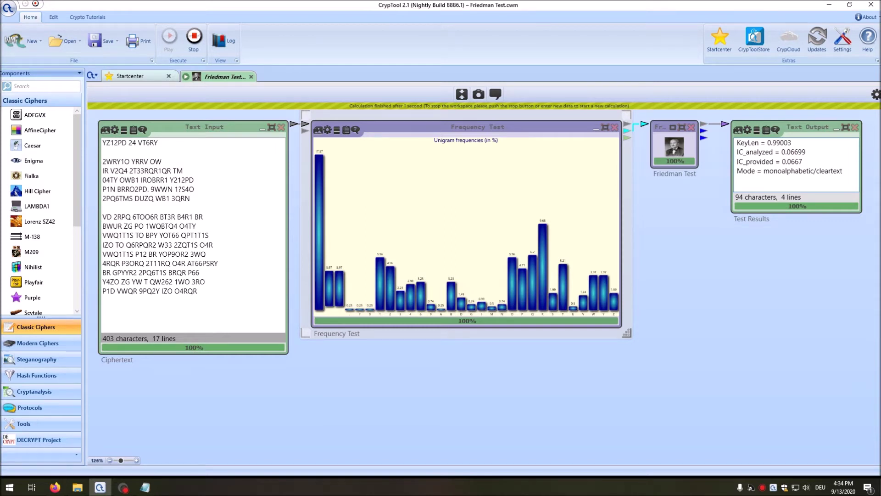
double_click(792, 162)
double_click(793, 152)
left_click(670, 243)
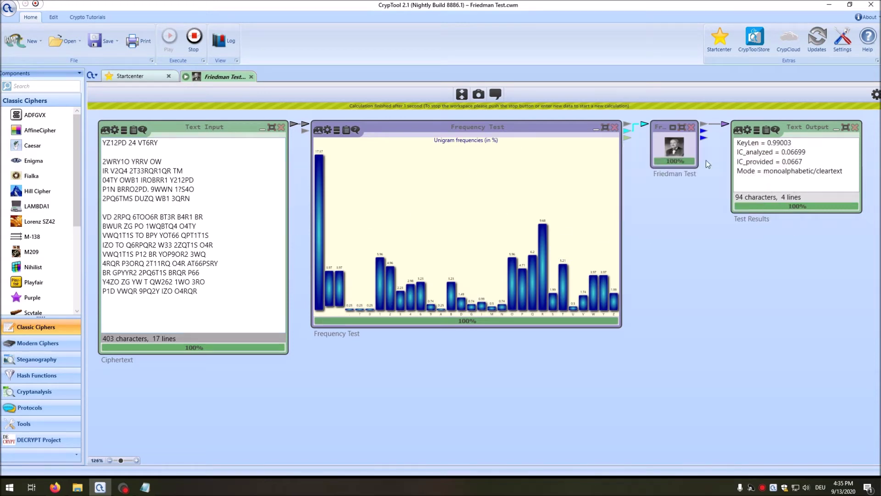
Step: Select the entire ciphertext in the Friedman Test workspace's text input
left_click_drag(206, 298, 91, 139)
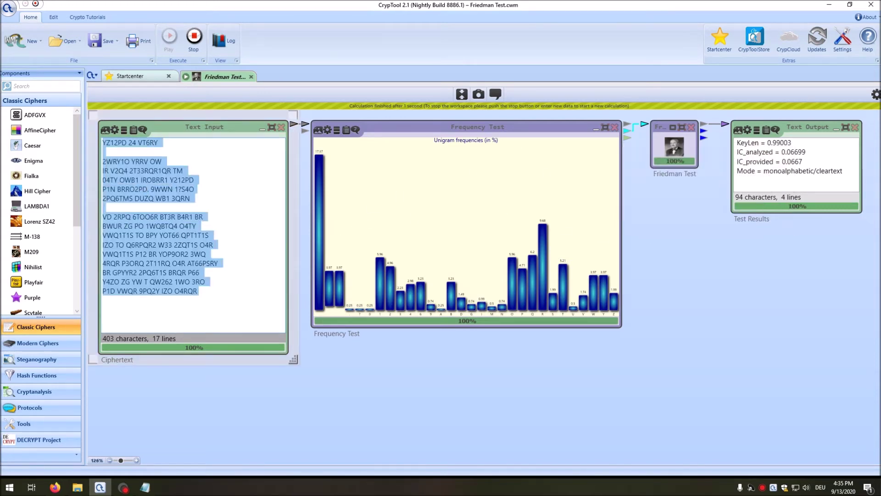
left_click(199, 291)
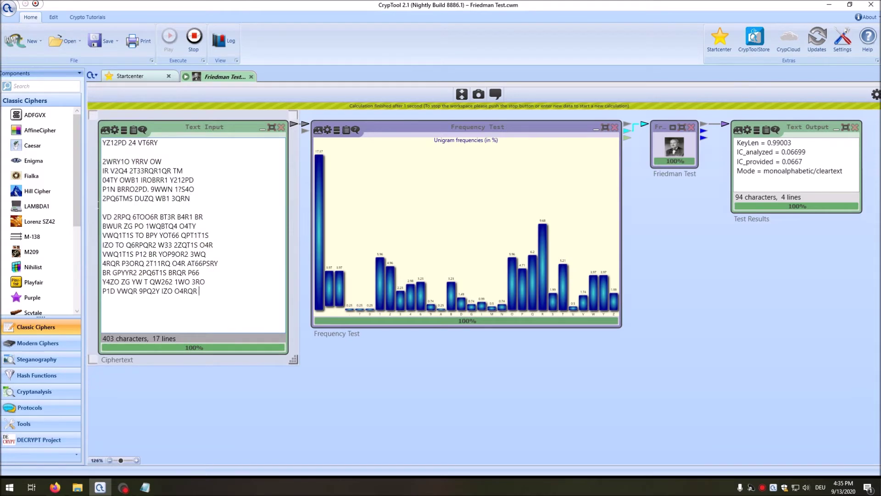
key("ctrl+a")
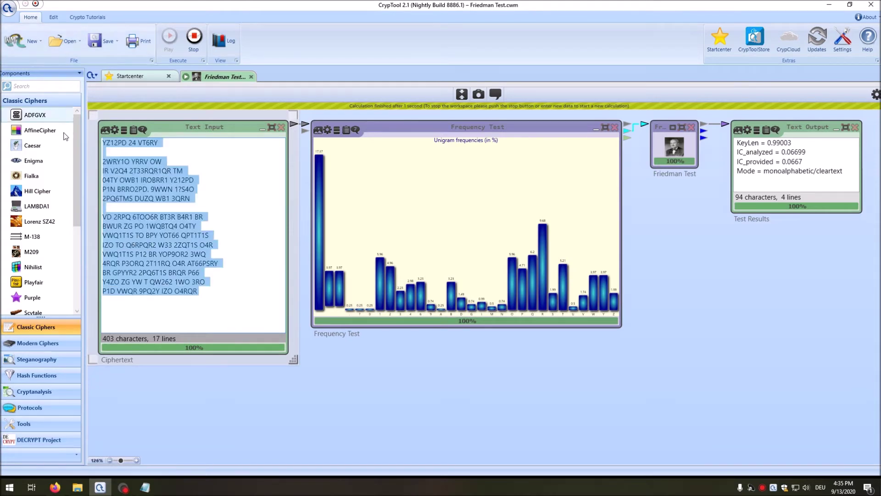
Step: Search the Startcenter templates for "monoalp" and open the Monoalphabetic Substitution Analyzer template
left_click(135, 76)
key("ctrl+a")
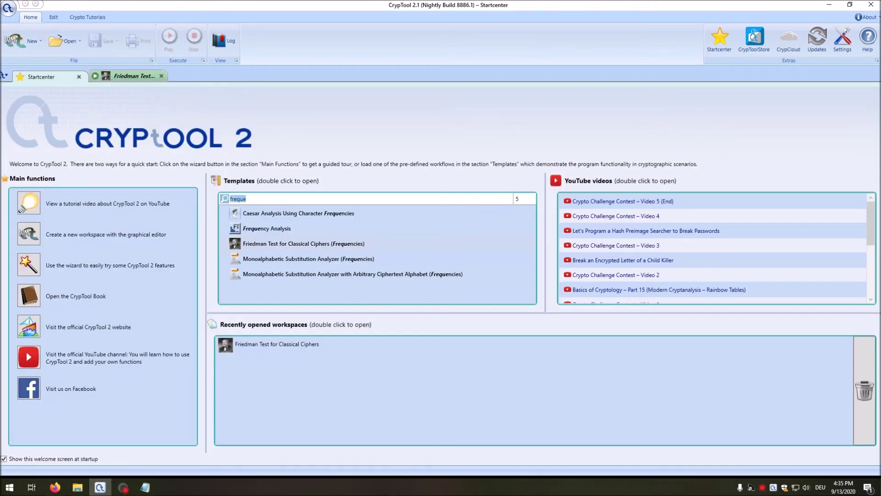
type("mono")
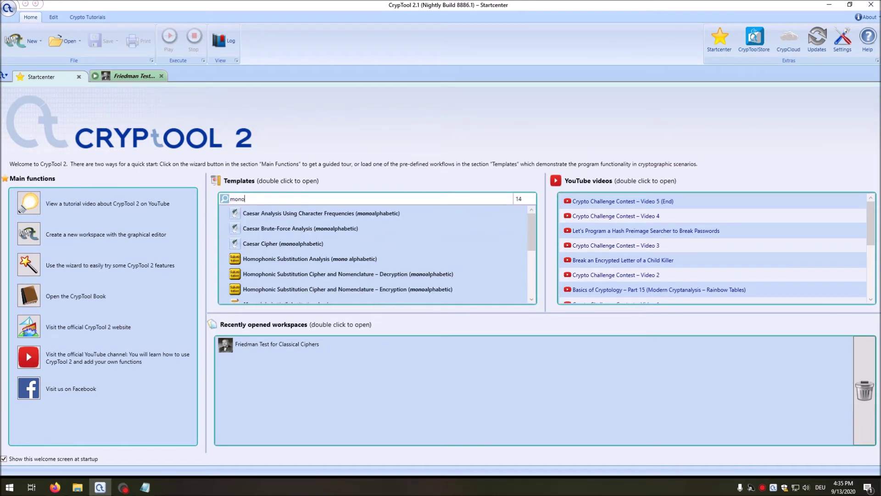
type("alph")
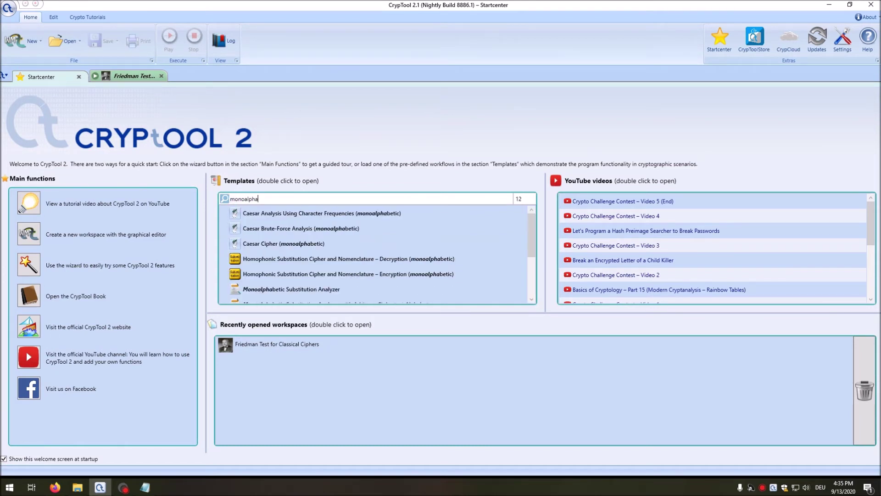
key("BackSpace")
scroll(269, 230, "down", 1)
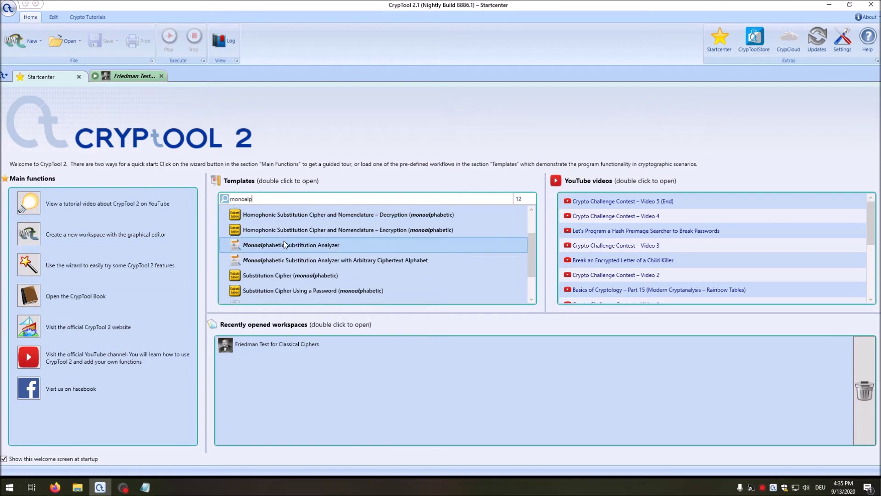
double_click(274, 245)
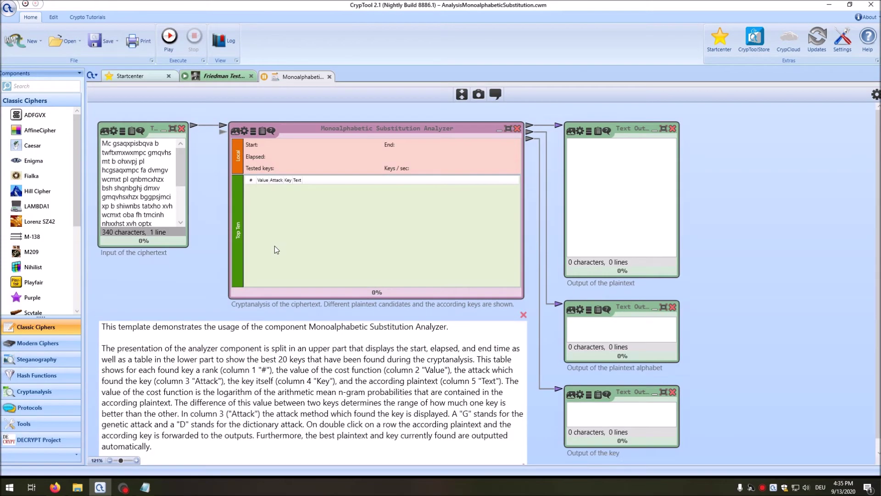
Step: Replace the sample ciphertext in the analyzer's text input with the postcard ciphertext and enlarge the input component
left_click(153, 204)
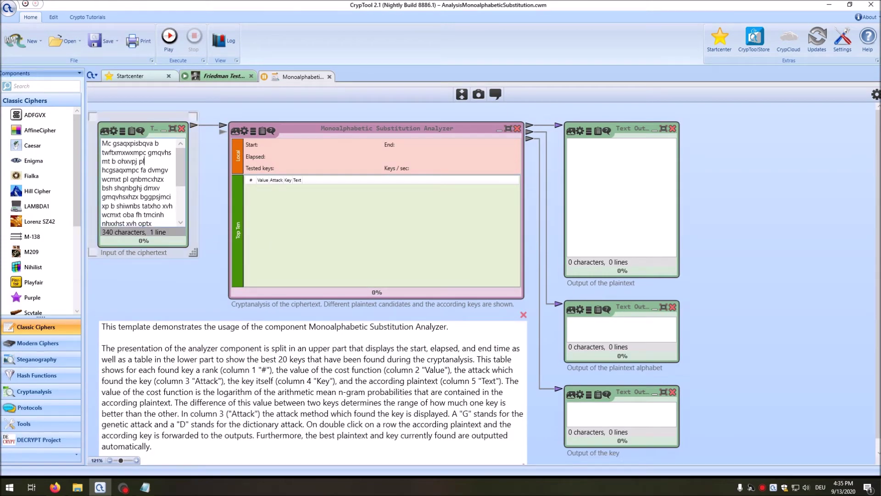
key("ctrl+a")
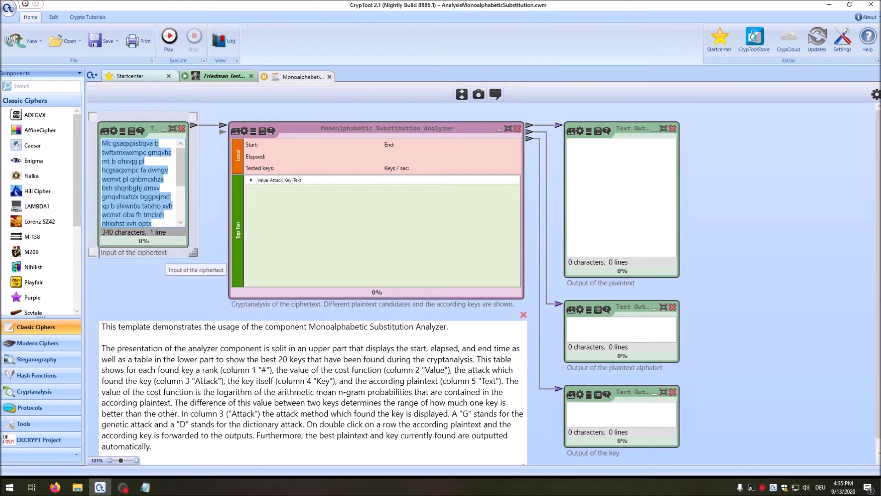
key("ctrl+v")
left_click_drag(198, 261, 202, 305)
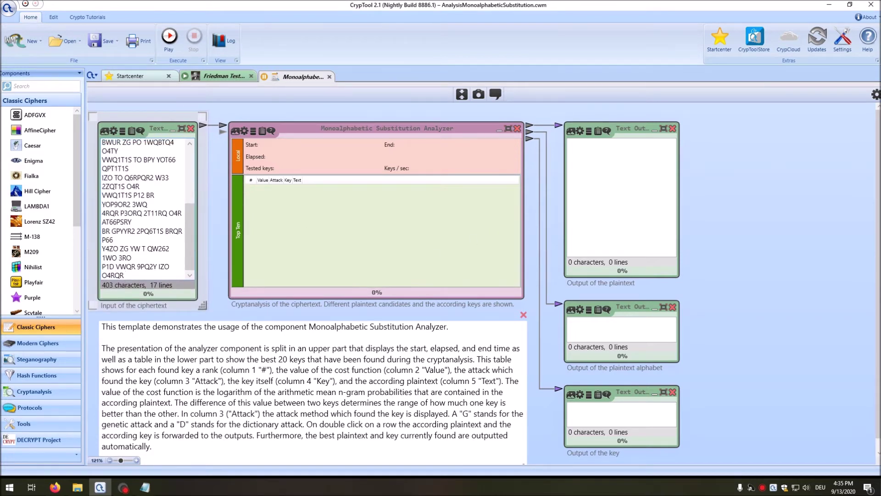
Step: Set the Monoalphabetic Substitution Analyzer's restarts to 100 and run the analysis on the postcard ciphertext
left_click(386, 139)
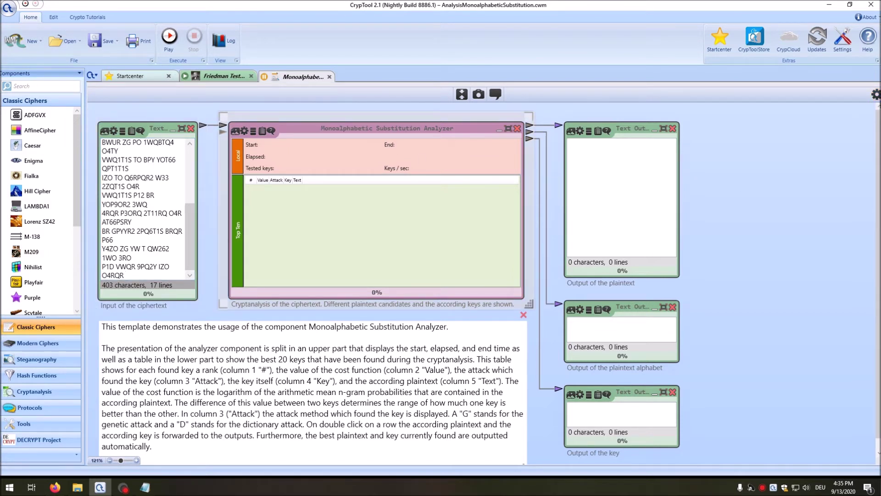
left_click(876, 94)
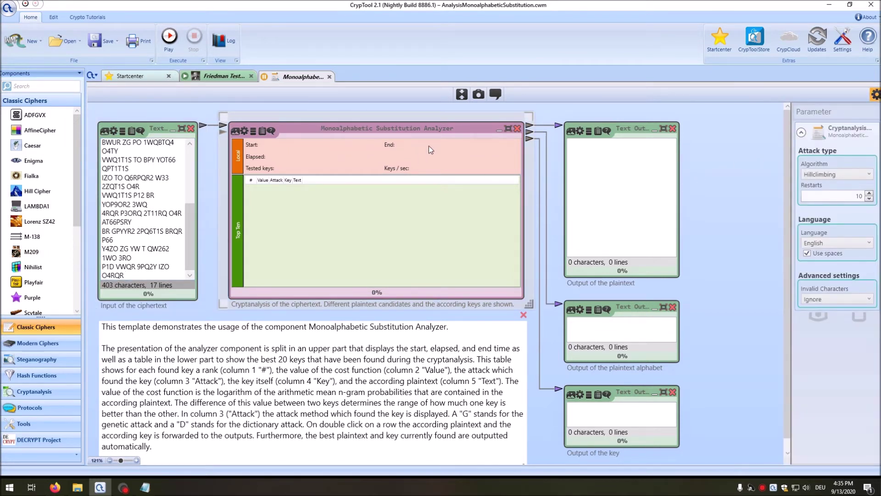
left_click(858, 196)
type("1")
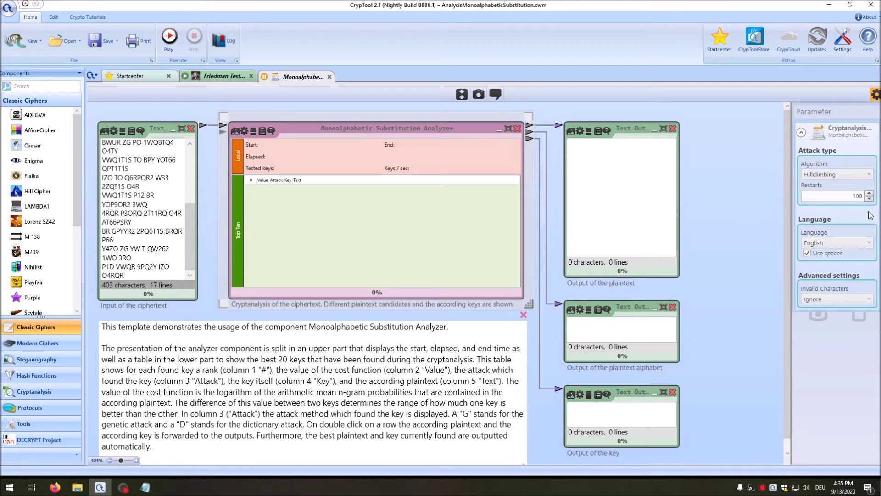
left_click(868, 199)
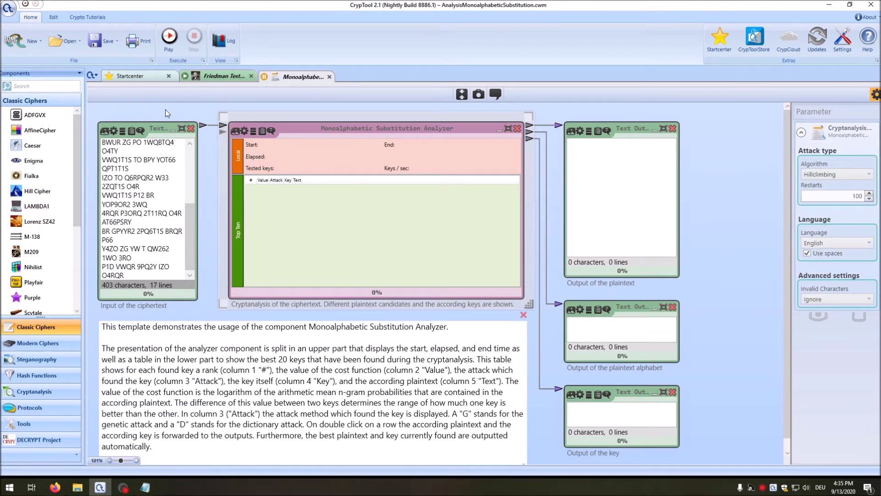
left_click(169, 46)
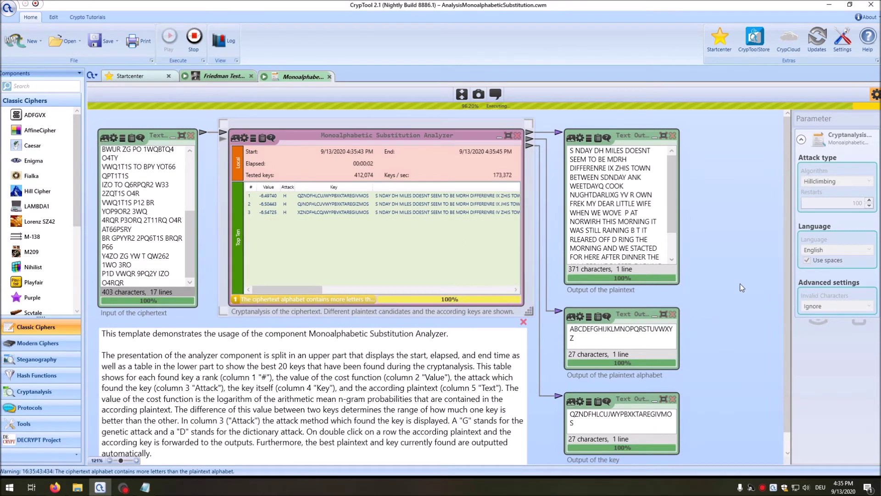
Step: Widen the plaintext output component, and stop and rerun the analysis
left_click(687, 291)
left_click_drag(688, 293, 774, 294)
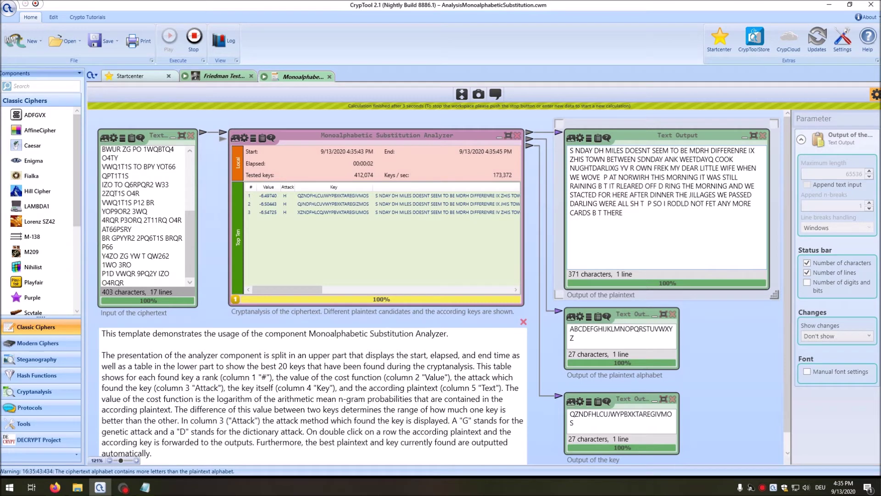
left_click(193, 41)
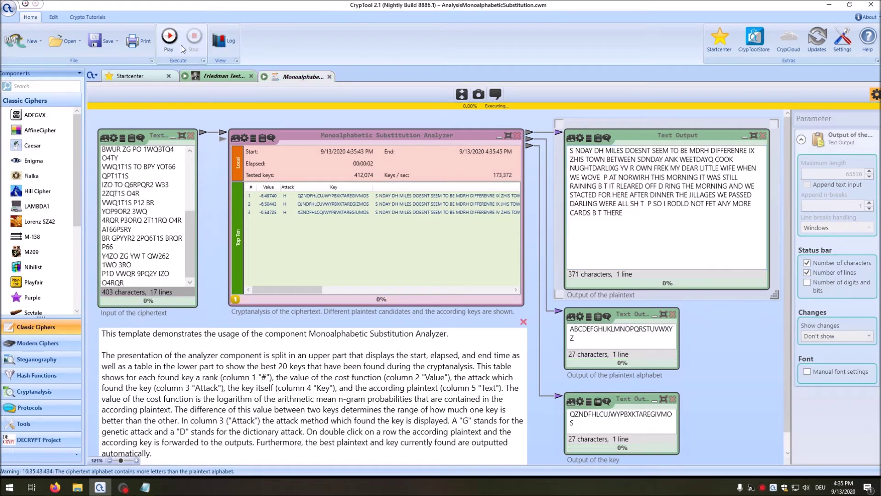
left_click(170, 43)
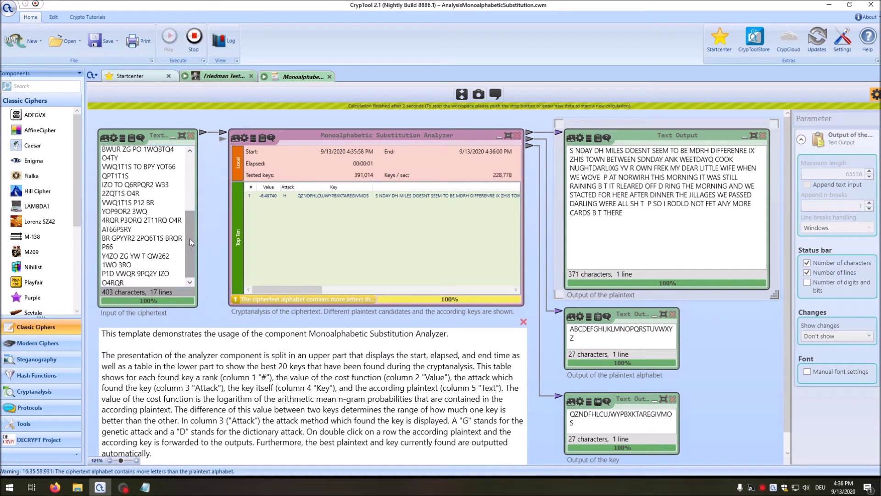
Step: Delete one character from the ciphertext in the enlarged text input, restore the workspace view, and restart the analysis
double_click(149, 136)
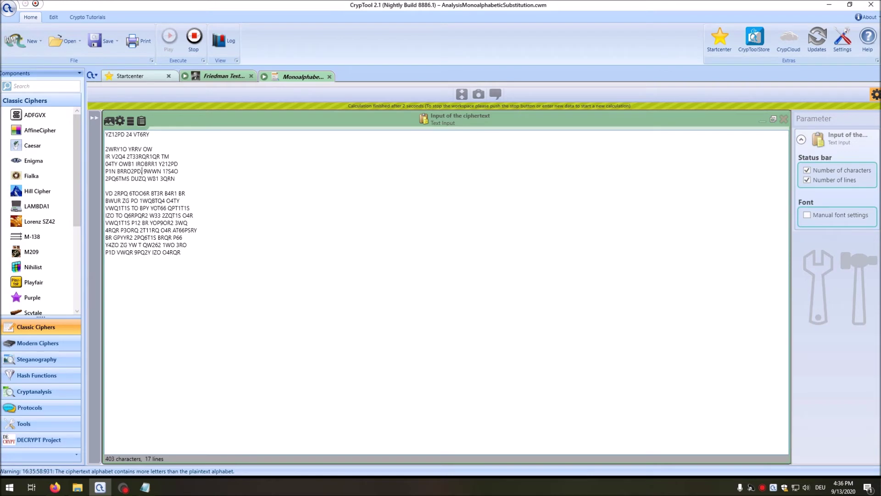
key("BackSpace")
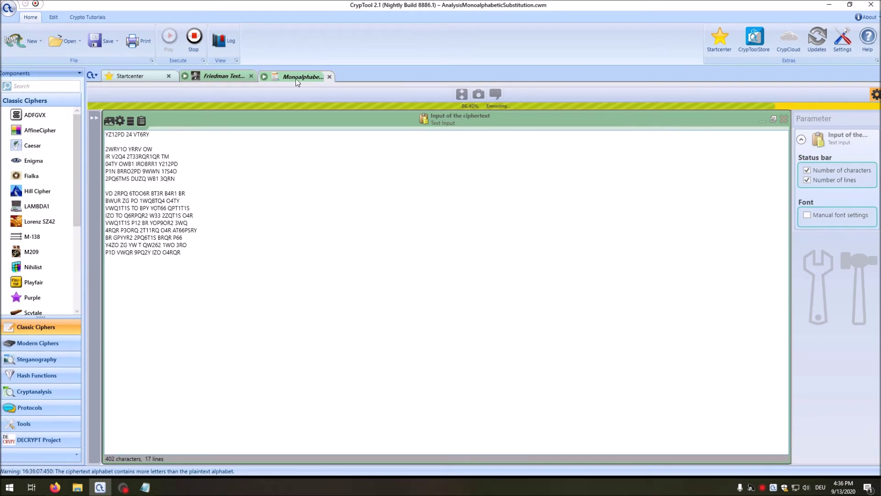
left_click(777, 119)
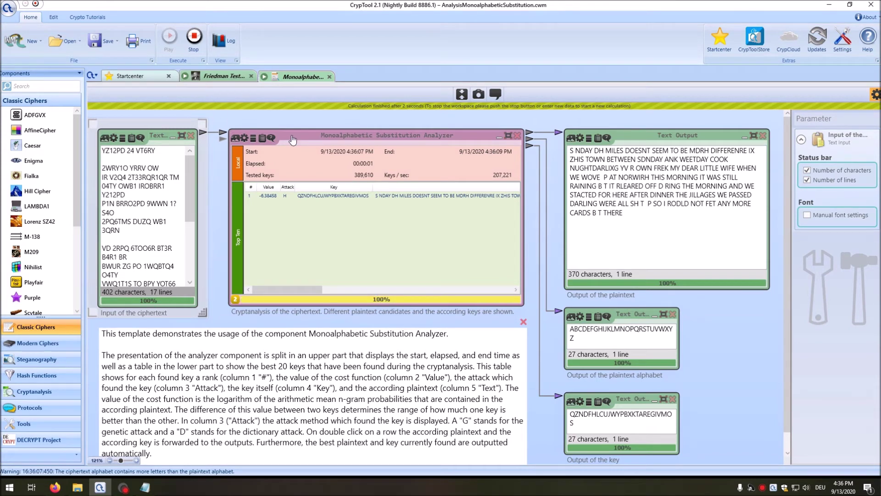
left_click(193, 39)
left_click(168, 45)
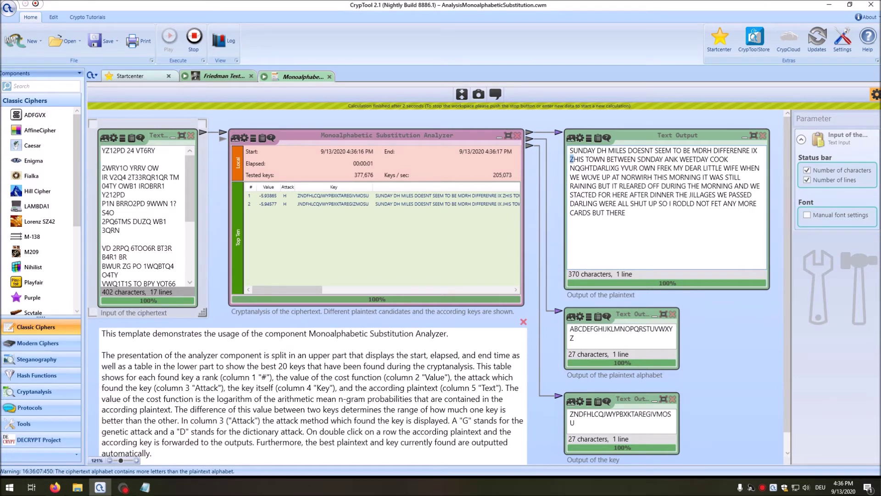
Step: Examine the decrypted plaintext passage by passage, marking readable phrases and wrongly decrypted letters
left_click_drag(638, 159, 710, 159)
left_click(707, 164)
left_click_drag(673, 168, 742, 177)
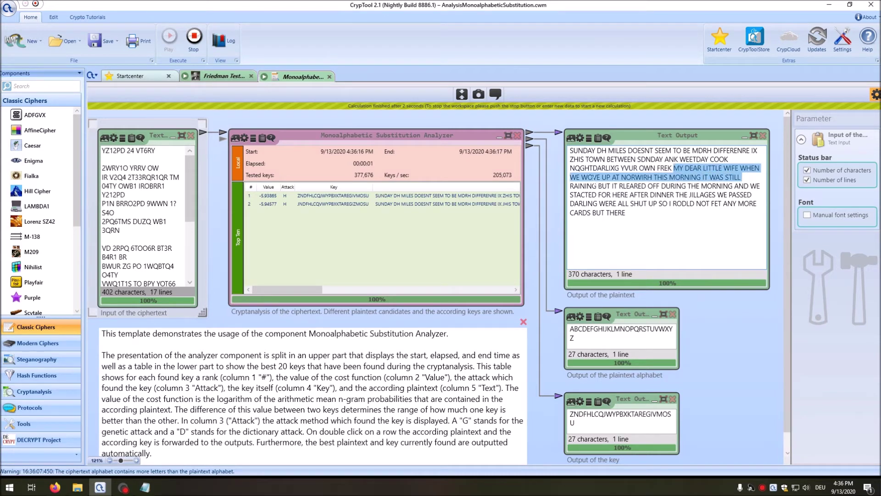
left_click(595, 183)
left_click_drag(592, 177, 598, 177)
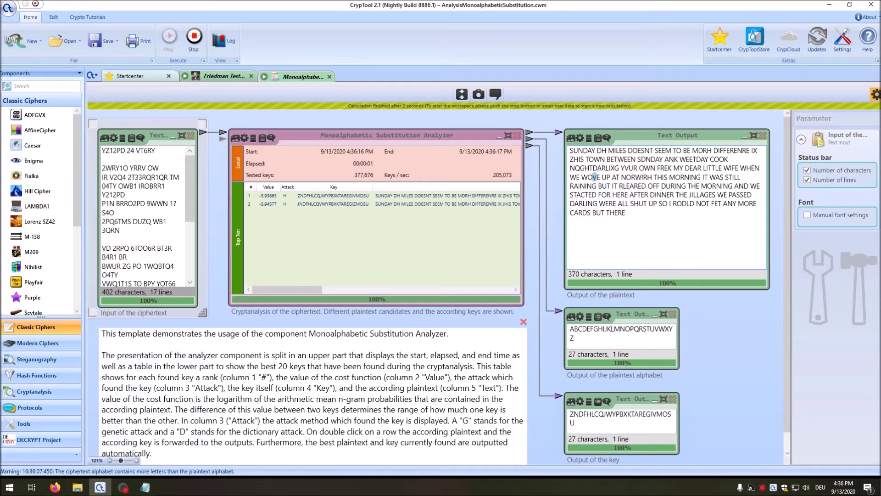
left_click_drag(653, 177, 625, 177)
left_click(652, 181)
left_click_drag(618, 186, 647, 186)
left_click(641, 186)
left_click_drag(570, 195, 675, 194)
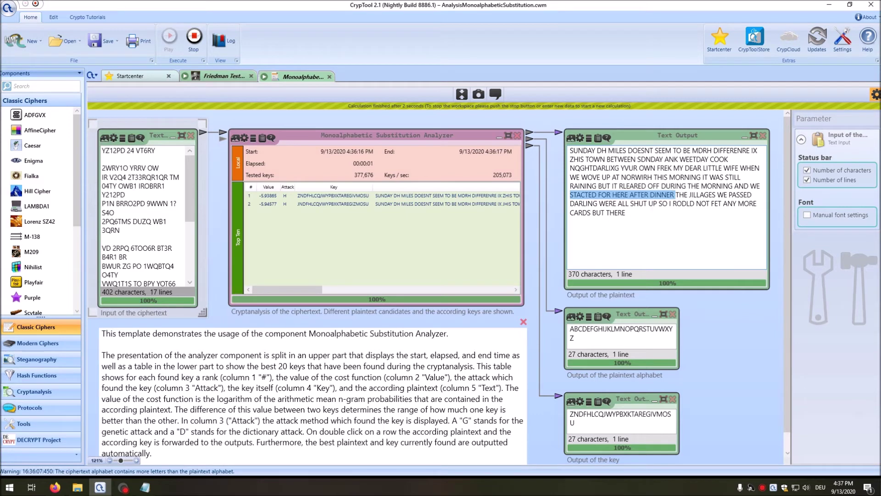
left_click(673, 203)
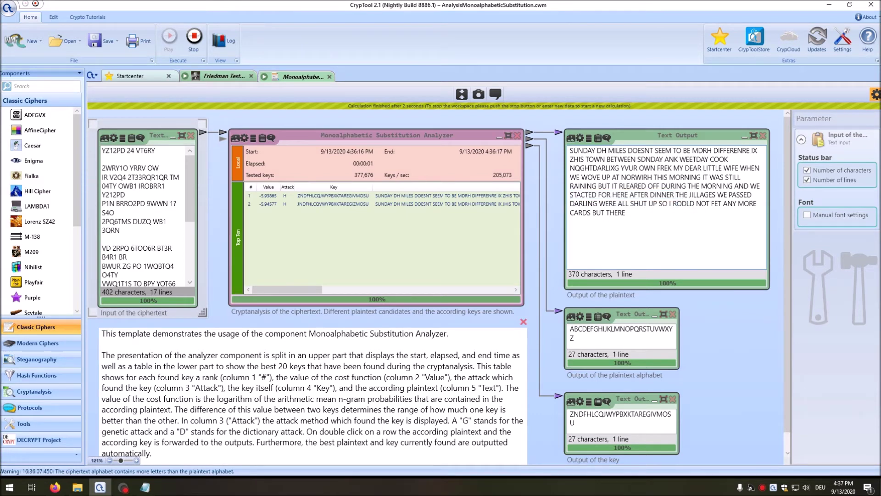
left_click_drag(679, 204, 687, 204)
left_click_drag(695, 204, 738, 204)
left_click(725, 209)
Step: Open a blank Notepad window and place it below the decrypted text so both can be read together
left_click(9, 487)
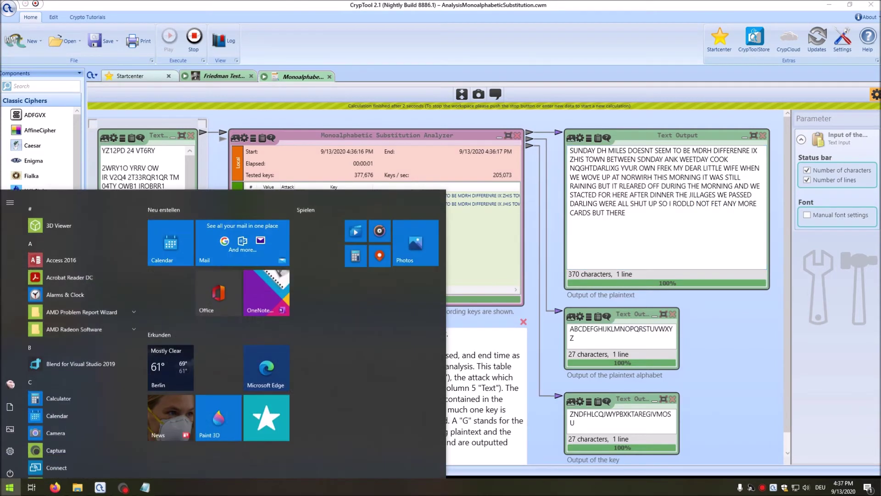
type("notepad")
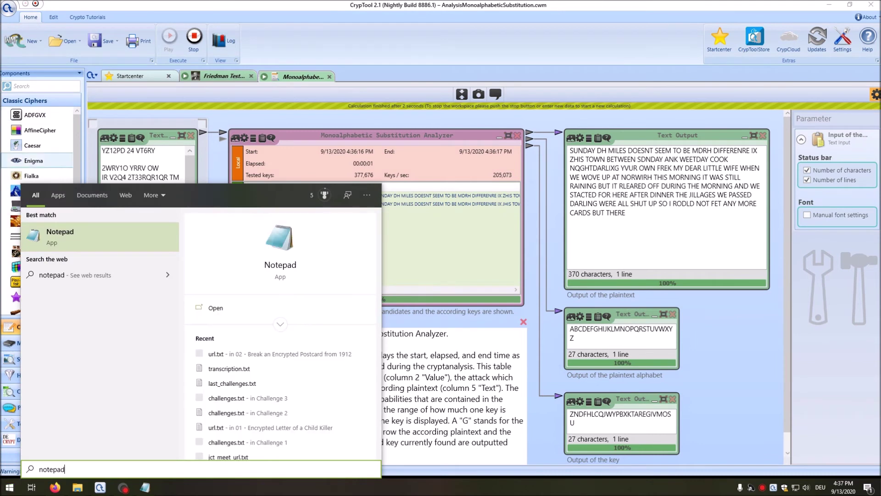
left_click(92, 240)
left_click_drag(662, 193, 726, 255)
Step: Write the corrected plaintext "SUNDAY ?? MILES DOESNT SEEM TO BE ??? DIFFERENCE IN THIS TOWN BETWEEN SUNDAY AND WEEKDAY" in Notepad
type("SUNDA")
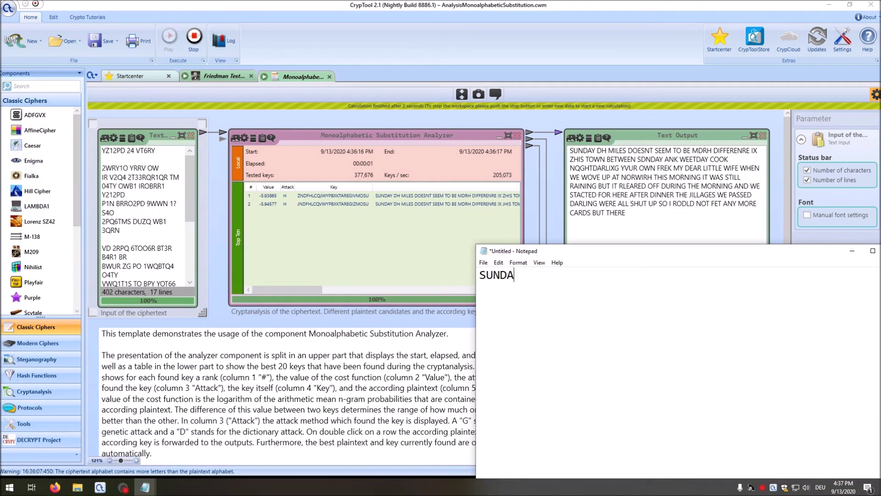
type("Y ?? MILES DOES")
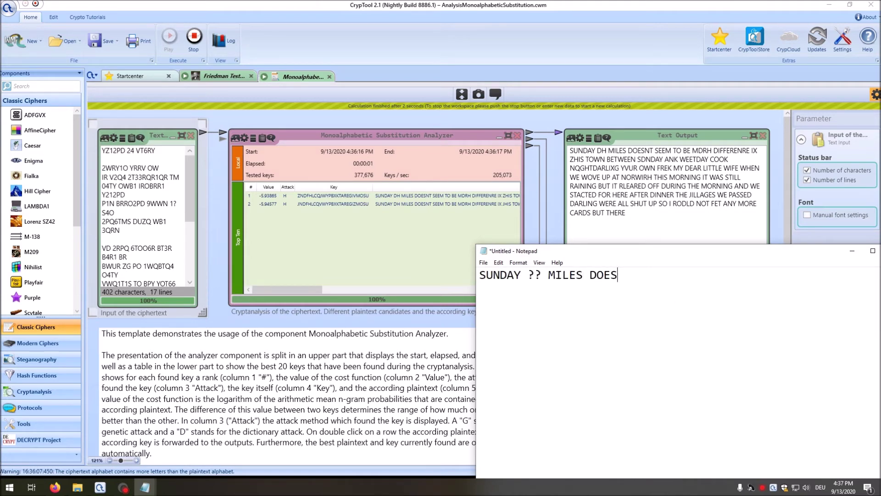
type("NT SEEM TO BE ")
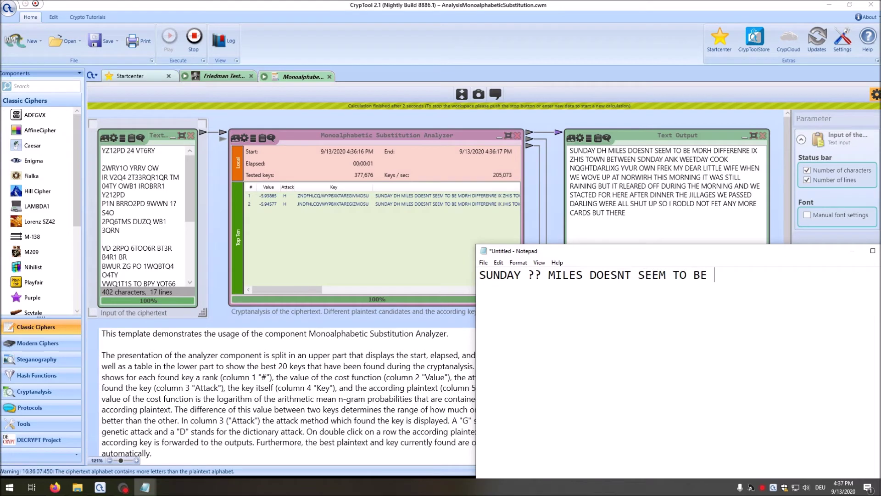
type("??? DIFFERENCE IN THIS T")
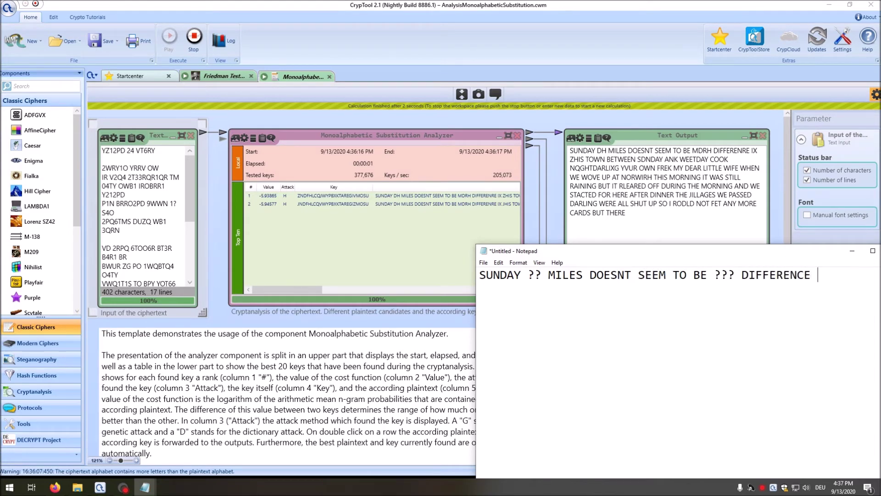
type("OWN")
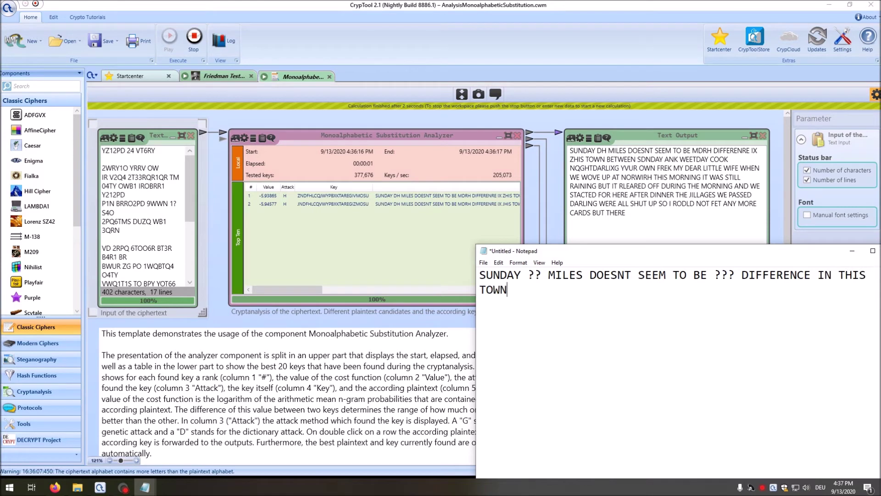
left_click_drag(589, 252, 521, 237)
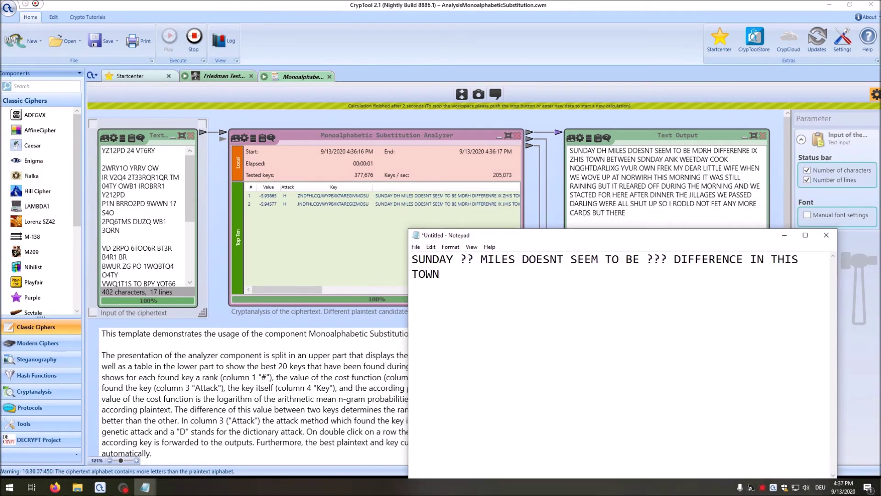
type("BETWEEN SUNDA")
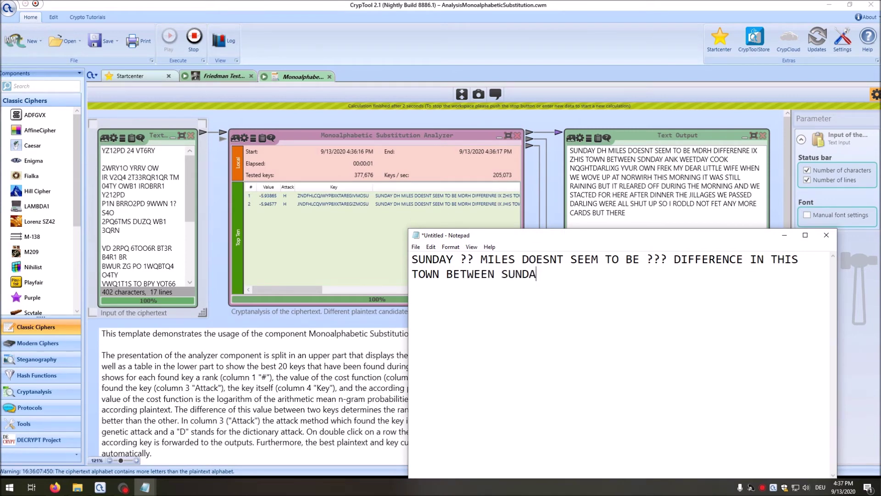
type("Y AND WEEKDAY")
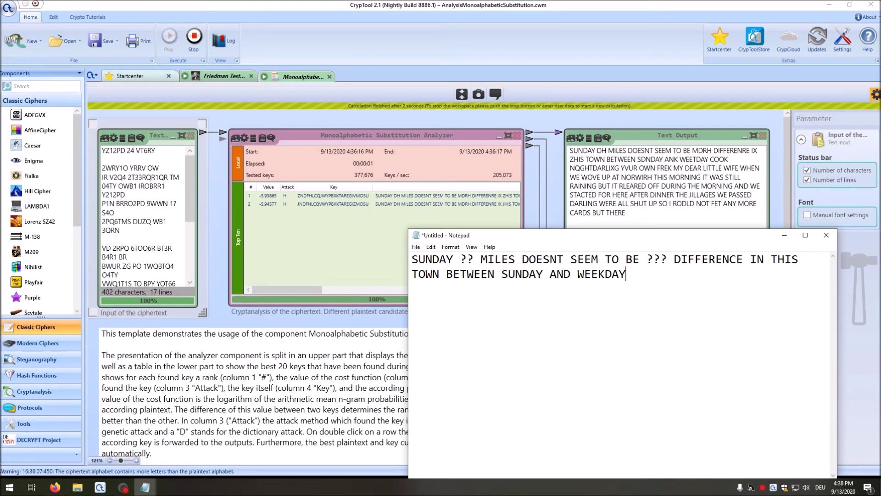
Step: Add a separate paragraph reading "COOK NIGHT DARLING ?? OWN FREK" after a blank line
key("Return")
key("Return")
type("COOK NIGHT DARLING ")
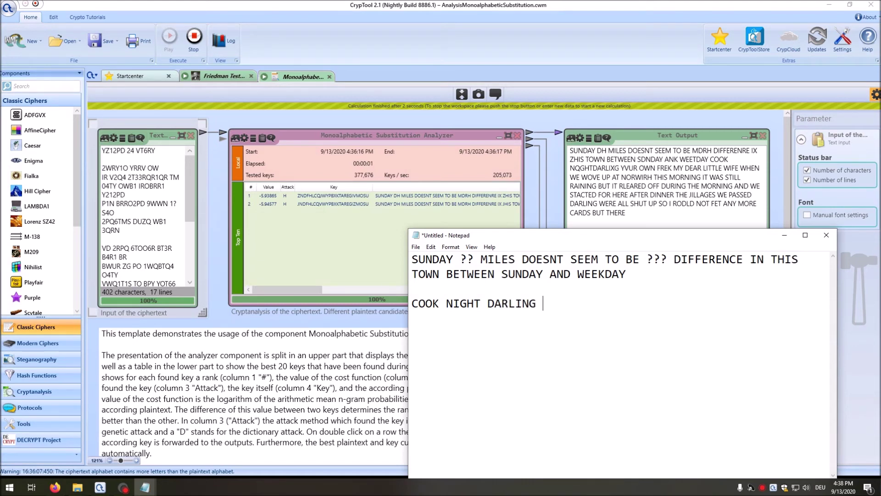
type("?? OWN FREK")
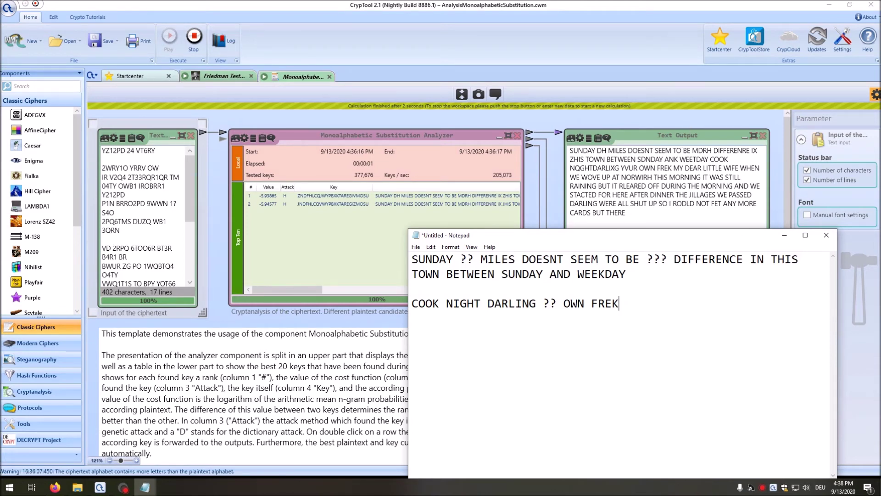
Step: Start a third paragraph, separated by a blank line, with "MY DEAR LITTLE WHIFE WHEN WE WOKE UP AT NORWICH"
key("Return")
key("Return")
type("MY DEAR LITTLE")
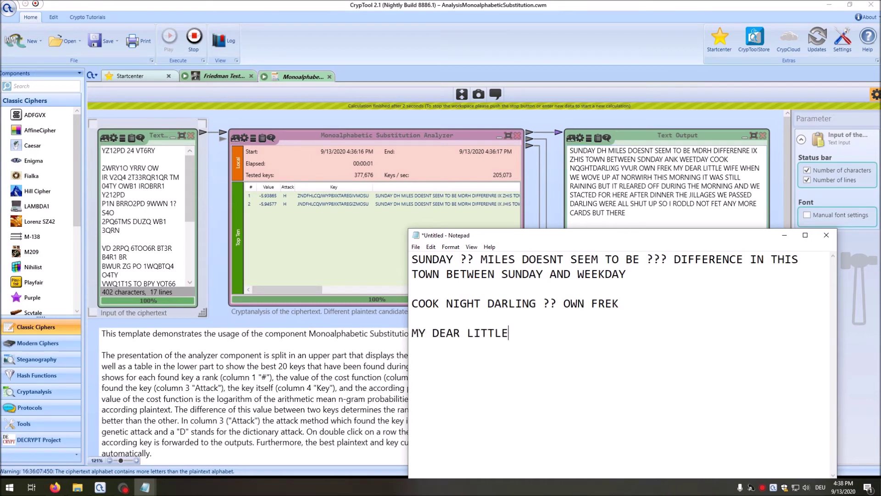
type(" WHIFE WHEN WE WOKE UP AT NORWIT")
key("BackSpace")
type("CH")
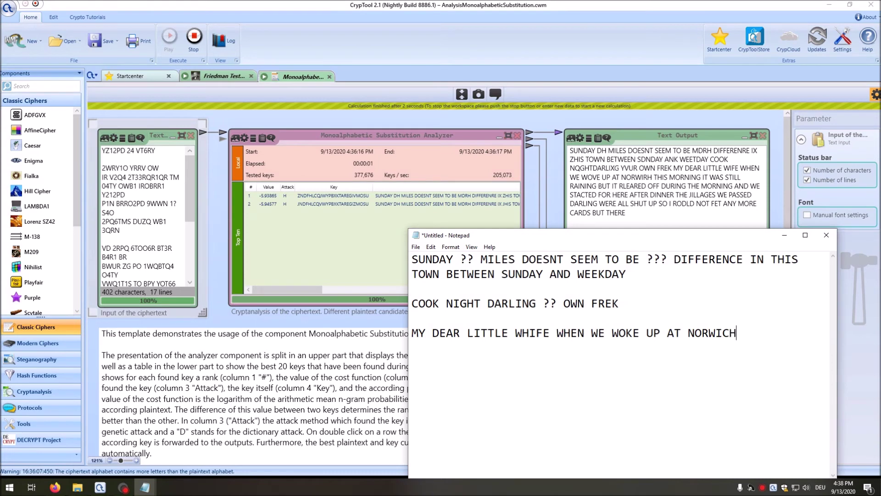
key("shift+Left")
key("ctrl+shift+Left")
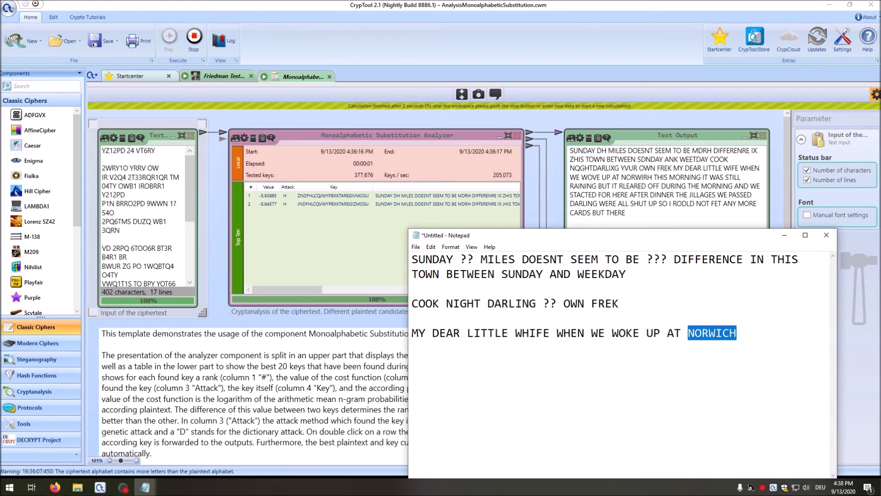
key("Right")
Step: Continue the third paragraph with "THIS MORNING IT WAS STILL RAINING BUT IT CLEARED OFF DURING THE MORNING"
type("THIS MORNING")
type(" IT WAS STIL")
type("L")
type("IN")
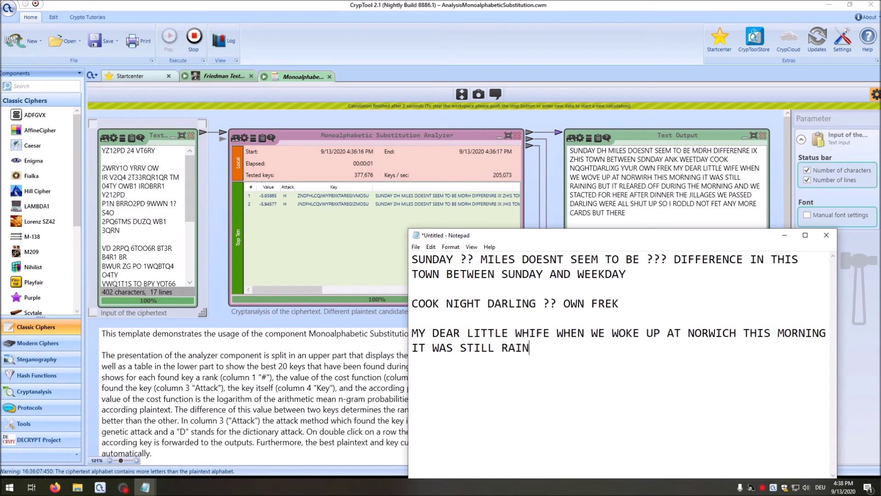
type("ING BNU")
key("BackSpace")
key("BackSpace")
type("UT IT CLEAR")
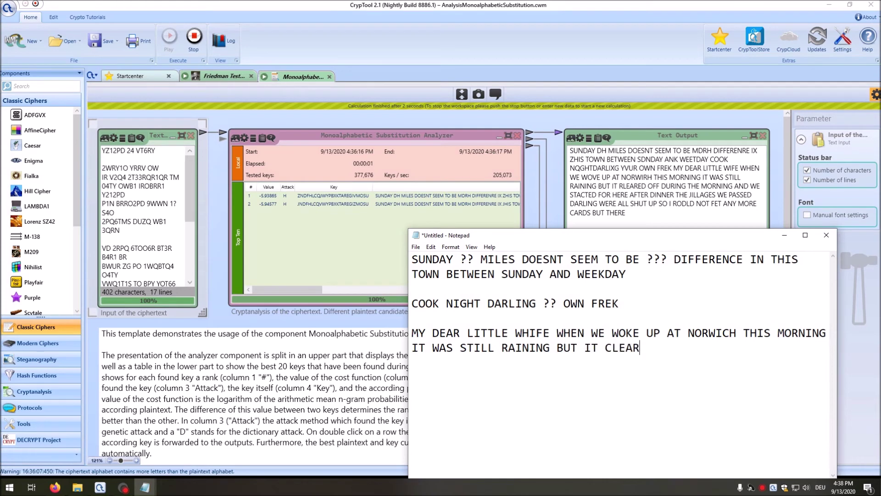
type("ED OFF DURING")
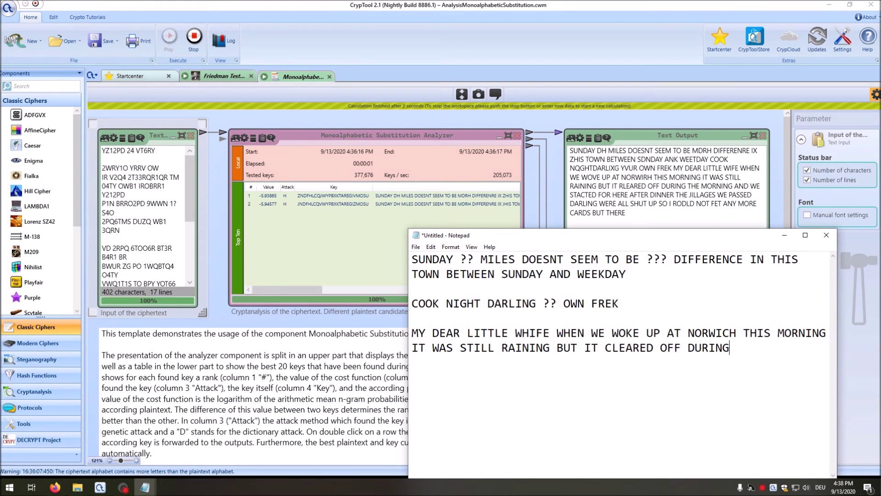
type(" THE MORNING AN")
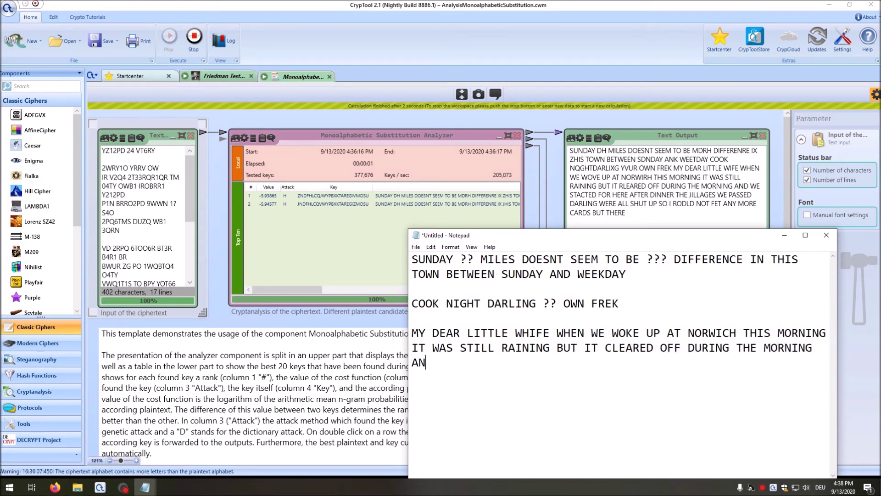
Step: Extend the third paragraph with "AND WE STARTED FOR HERE AFTER DINNER. THE VILLAGES WE PASSED DARLING WERE ALL"
type("D WE STARTED FO")
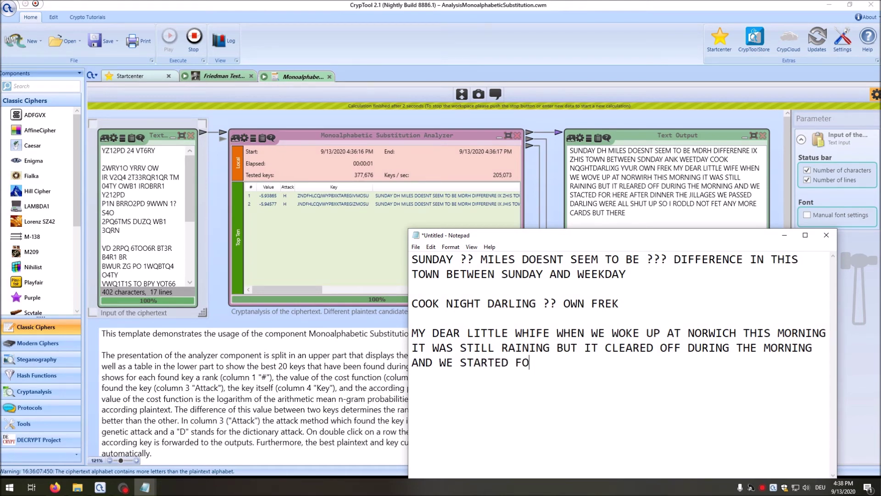
type("R HERE AFTER ")
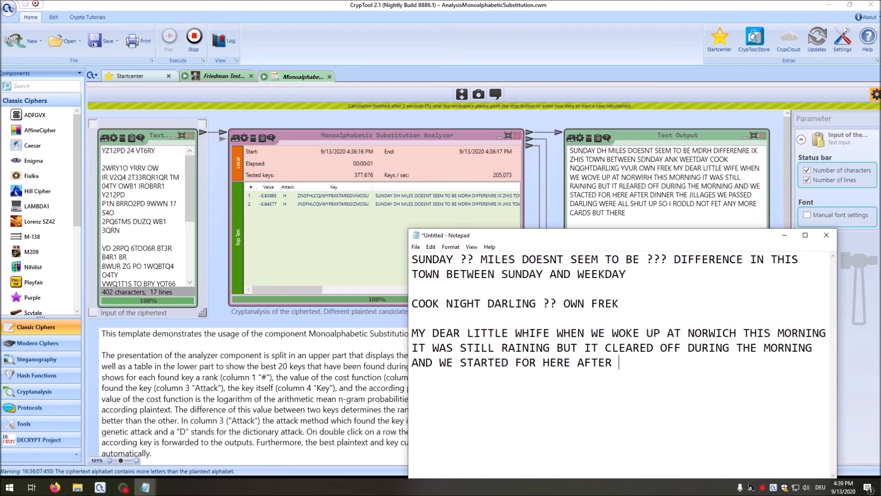
type("DINNER. THE VILLAGES WE PAS")
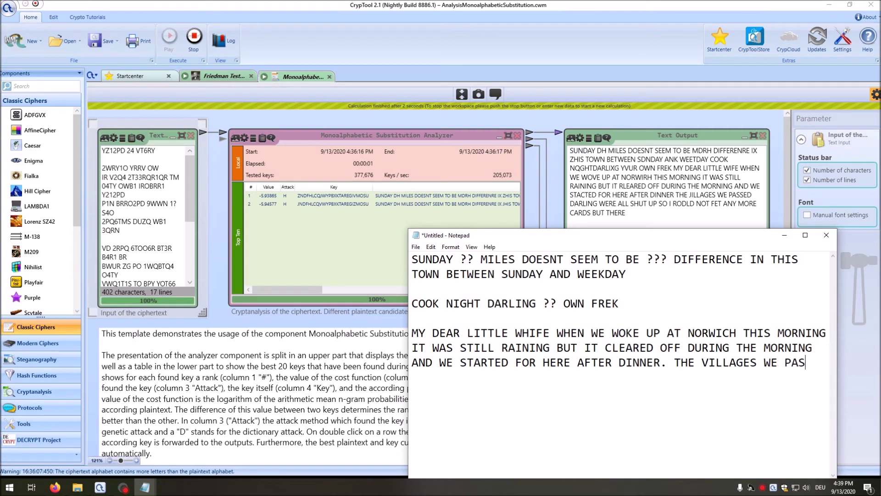
type("SED DARLIN G")
key("BackSpace")
key("BackSpace")
type("G ")
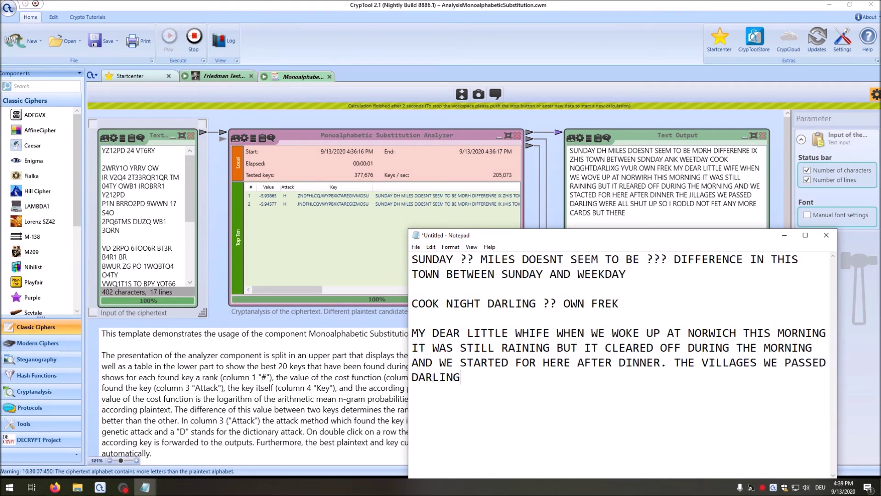
type("WERE ALL SHU")
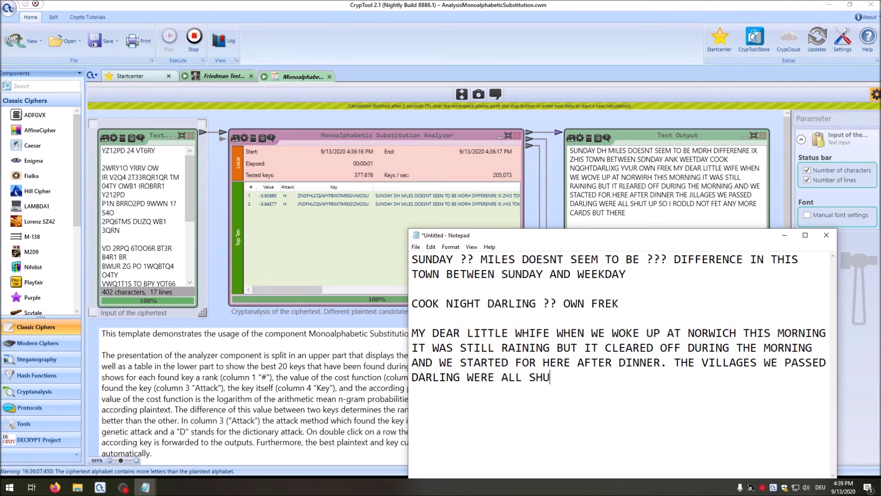
Step: Finish the third paragraph with "SHUT UP. SO I COULD NOT GET ANY MORE CARDS BUT THERE ..."
type("T UP. SO I COULD NO")
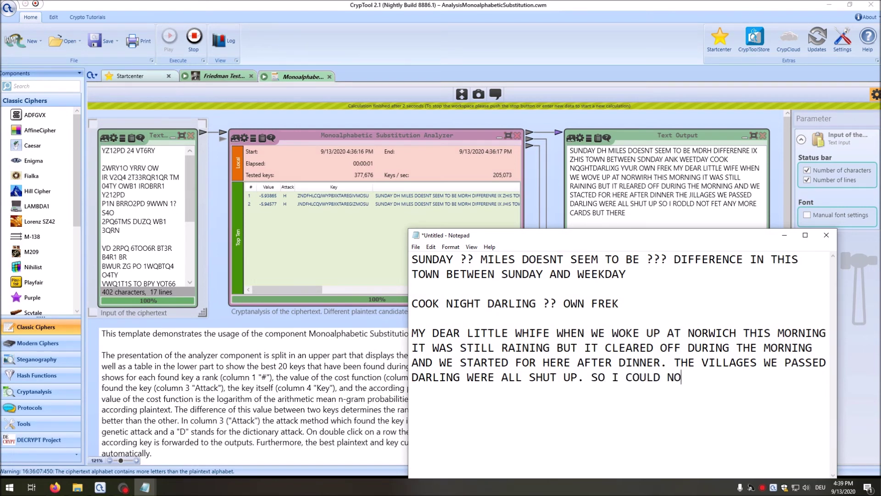
type("T GET ANY MORE CARDS ")
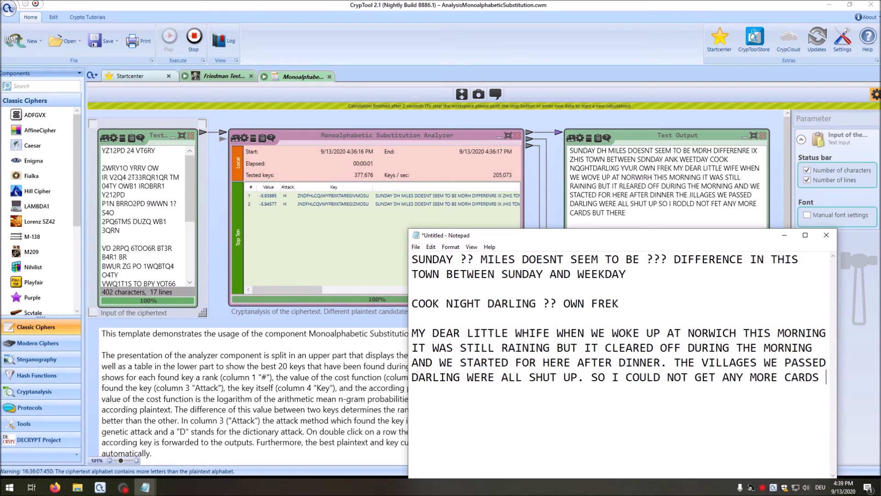
type("BUT THERE")
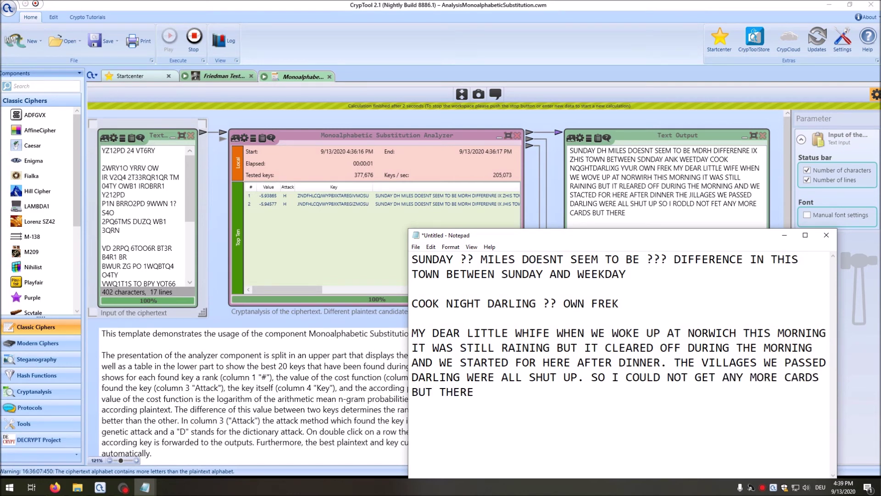
type(" ...")
Step: Review the written plaintext, highlighting the ending dots, the salutation, the town name and the first two paragraphs
key("shift+Left")
key("shift+Left")
key("shift+Left")
left_click_drag(411, 333, 549, 333)
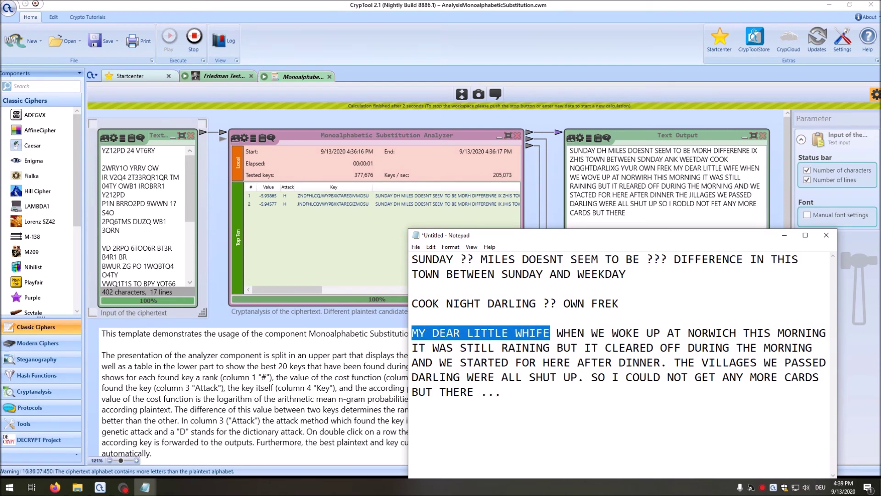
left_click_drag(687, 333, 738, 332)
left_click(573, 404)
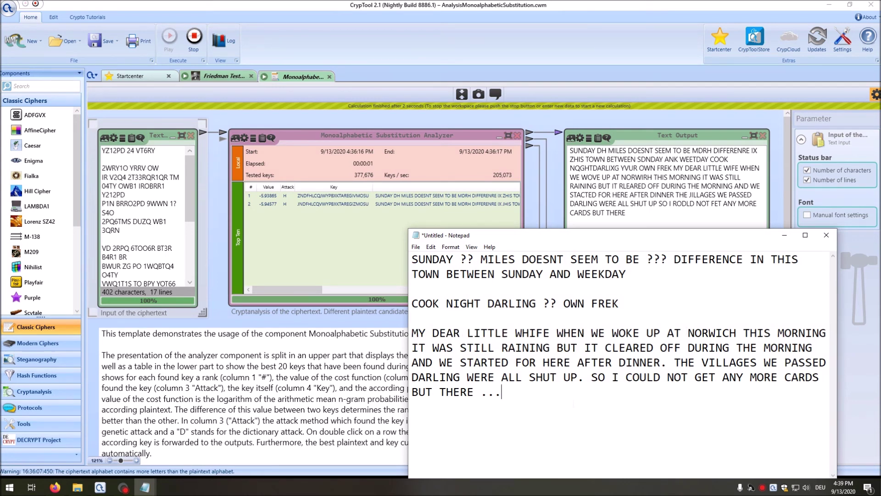
left_click_drag(626, 274, 411, 260)
left_click(412, 288)
left_click(598, 303)
left_click_drag(620, 304, 425, 259)
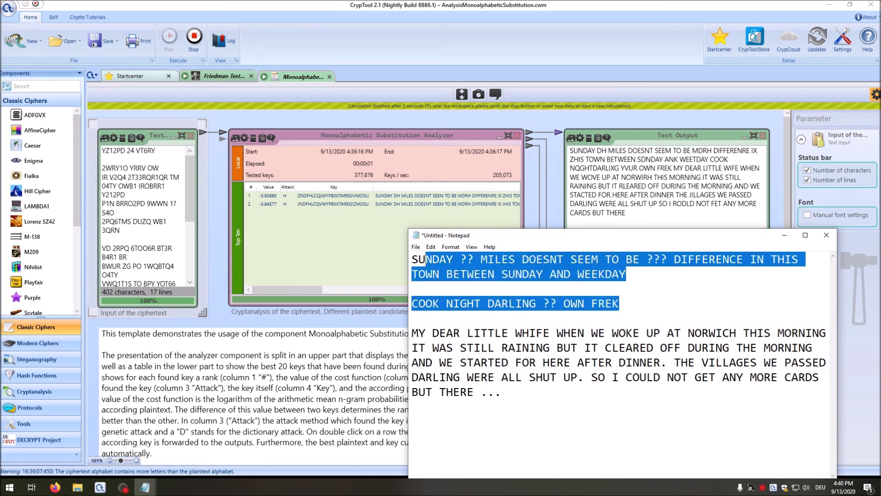